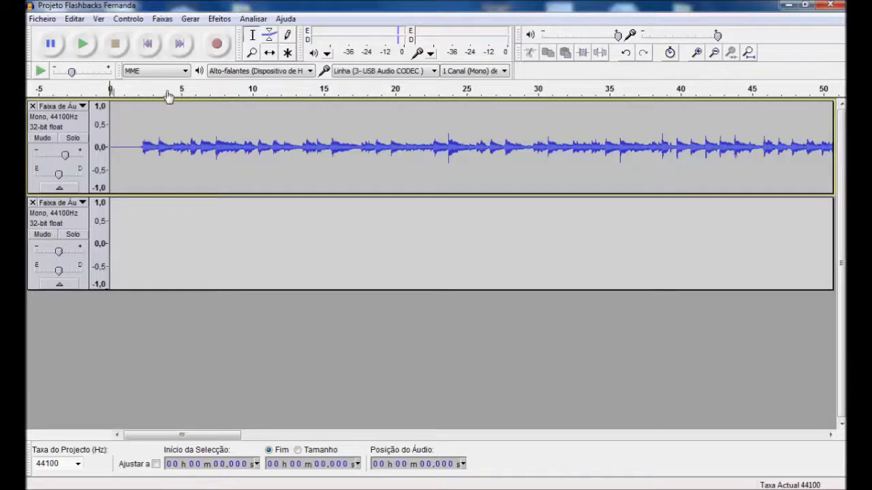
Step: Play the first track from about 1.2 s and stop the playback after about 20 seconds
{"action": "left_click", "coordinate": [126, 117]}
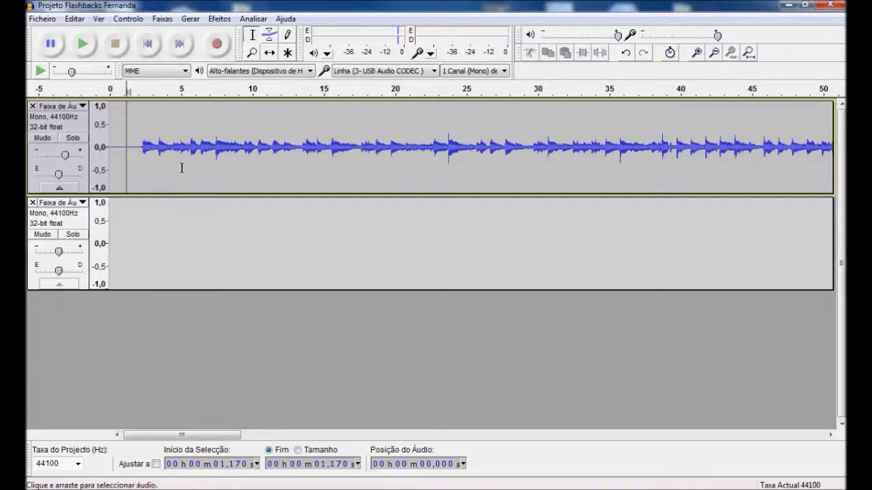
{"action": "key", "text": "space"}
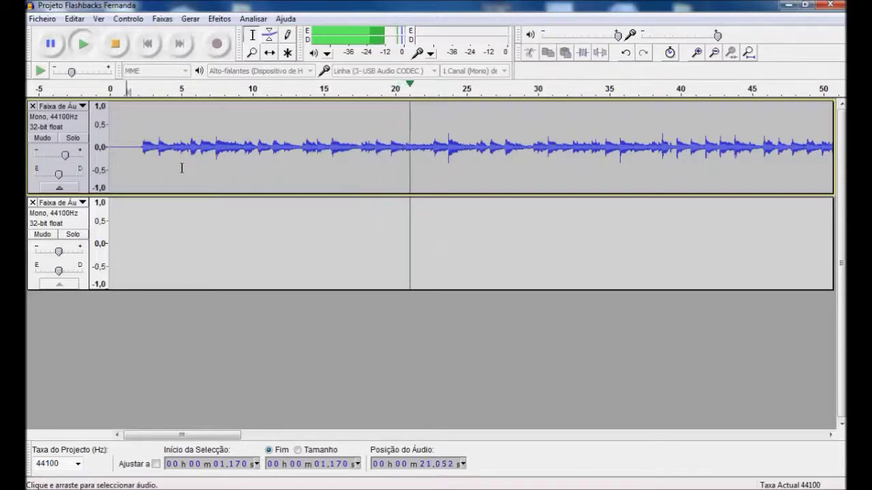
{"action": "key", "text": "space"}
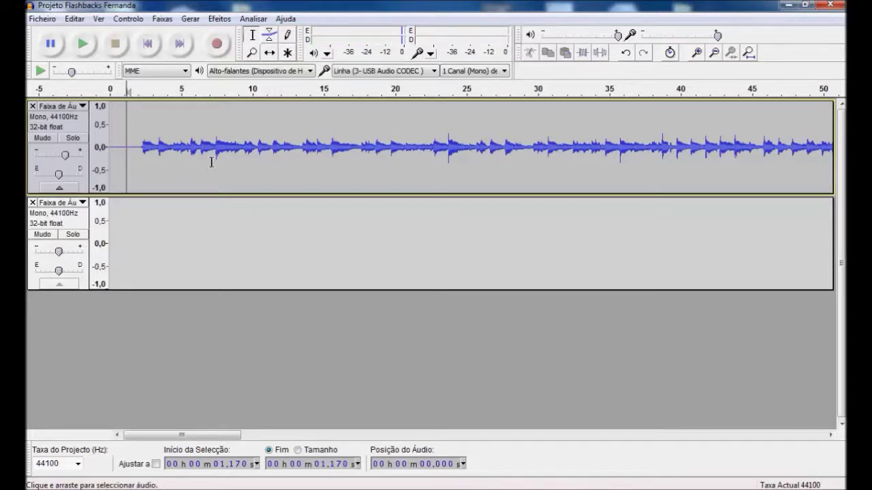
Step: Copy the first track's audio from the start to about 4 min 26 s and paste it at the start of the second track
{"action": "left_click", "coordinate": [147, 44]}
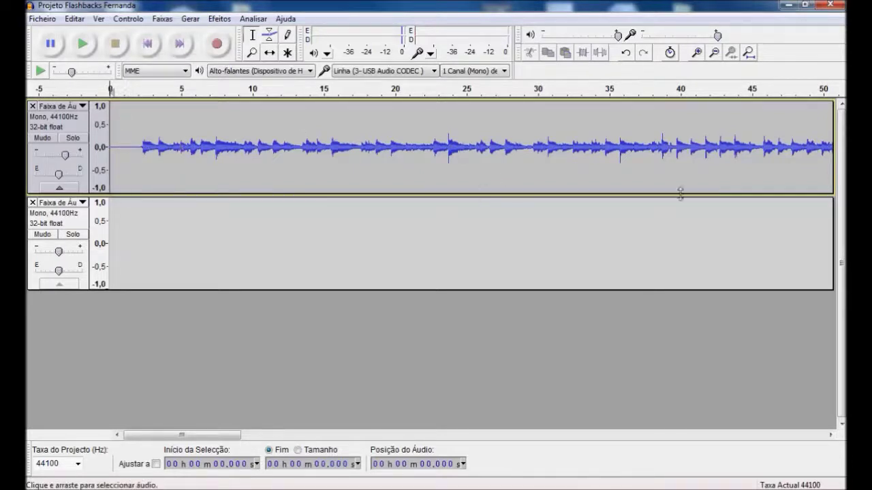
{"action": "left_click_drag", "start_coordinate": [236, 439], "coordinate": [762, 457]}
{"action": "left_click", "coordinate": [722, 175], "text": "shift"}
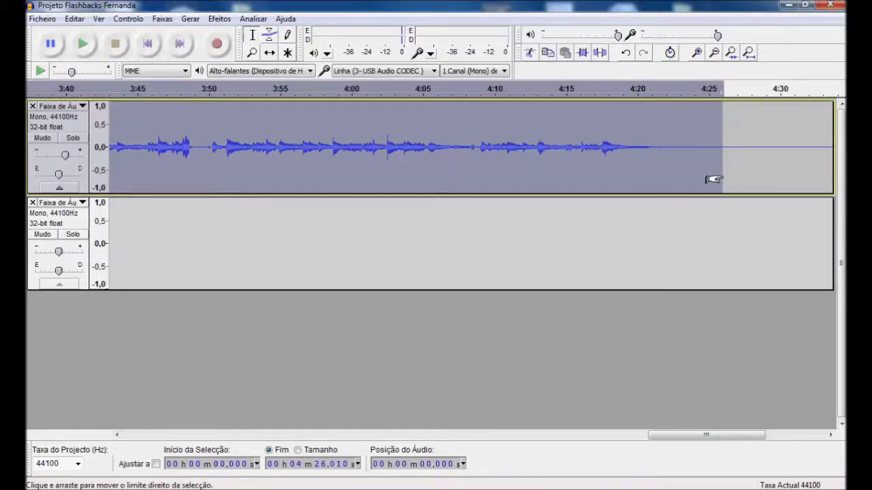
{"action": "left_click", "coordinate": [145, 45]}
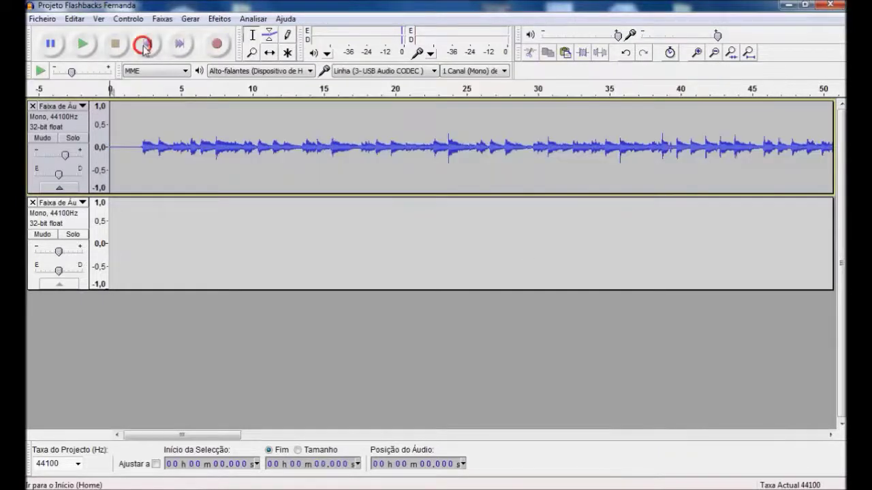
{"action": "left_click", "coordinate": [129, 220]}
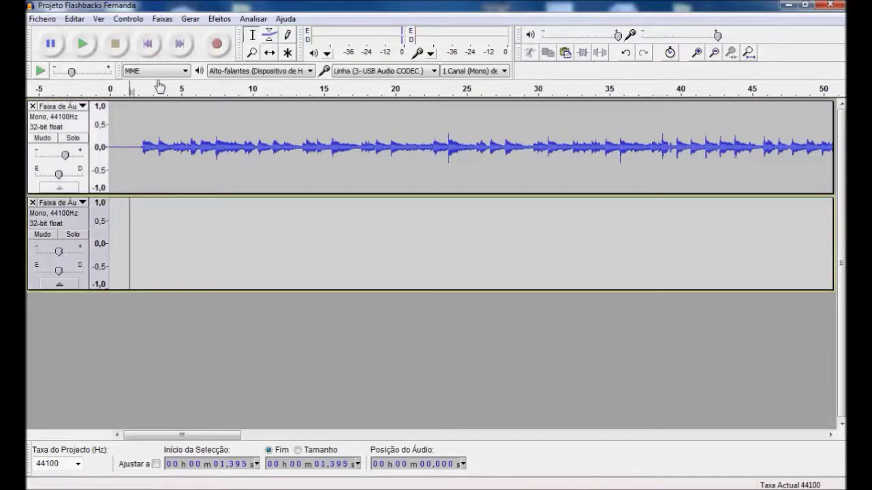
{"action": "left_click", "coordinate": [148, 46]}
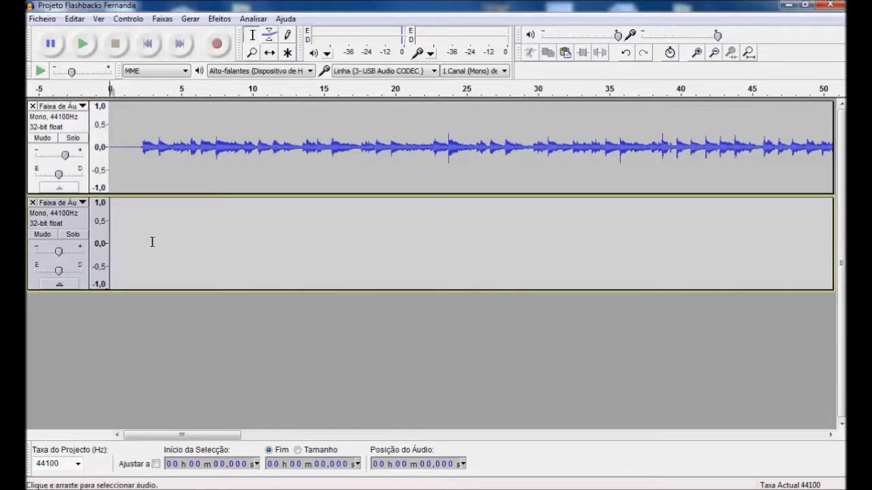
{"action": "key", "text": "ctrl+v"}
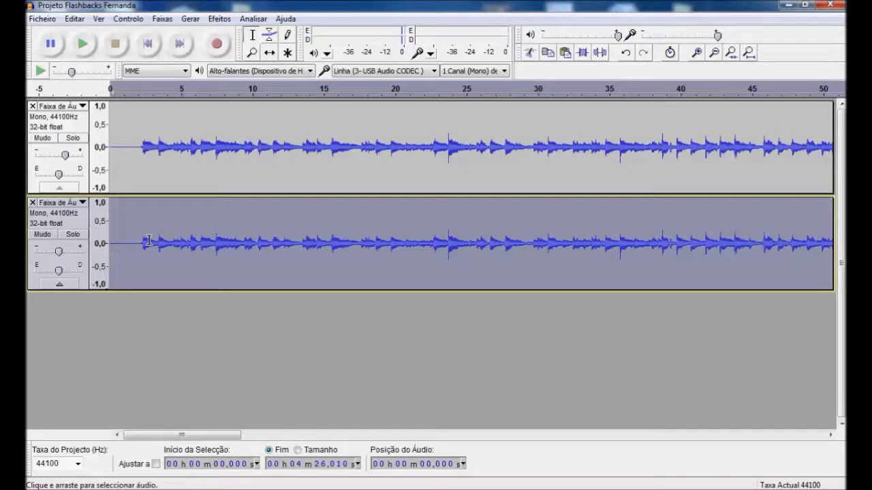
Step: Play both tracks together from about 1.8 s and stop the playback
{"action": "left_click", "coordinate": [134, 156]}
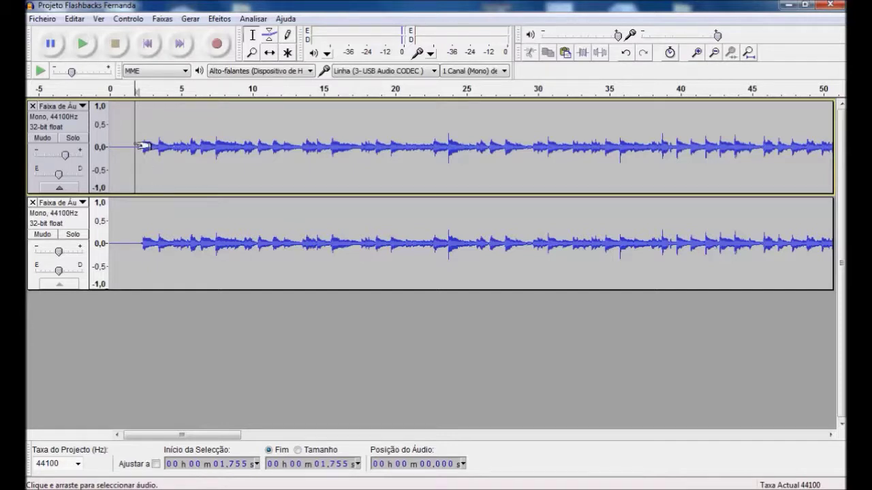
{"action": "key", "text": "space"}
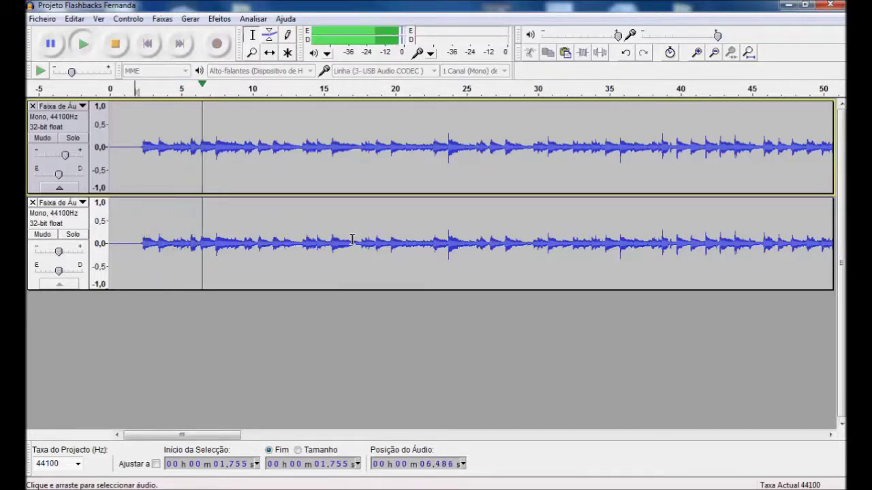
{"action": "key", "text": "space"}
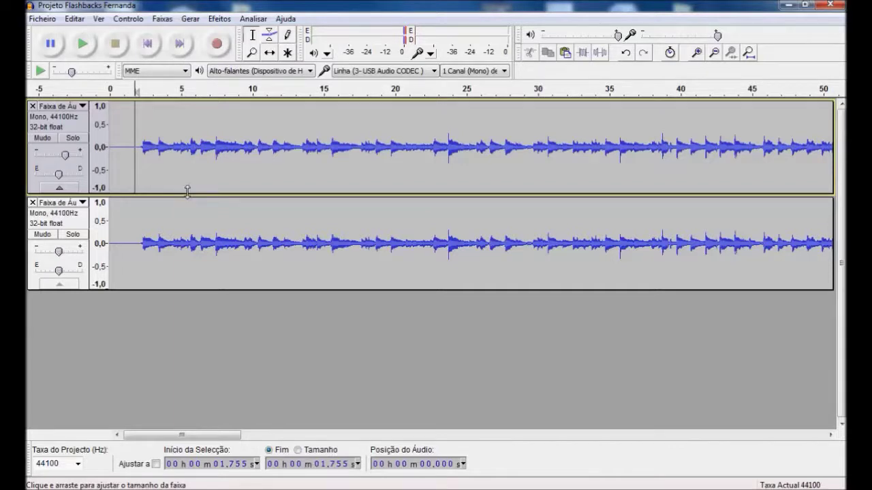
Step: Apply the Change Pitch effect to the second track from the start to about 4 min 24 s, entering 4 as the percent change
{"action": "left_click", "coordinate": [153, 45]}
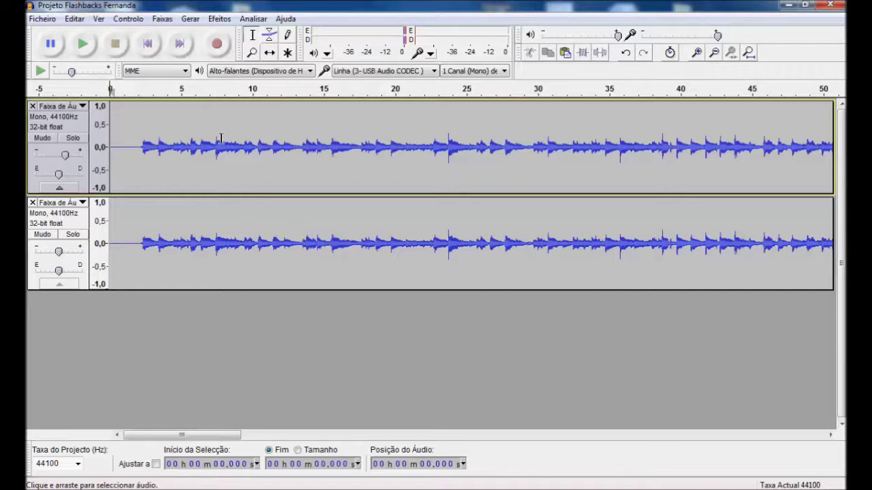
{"action": "left_click", "coordinate": [147, 44]}
{"action": "left_click", "coordinate": [118, 228]}
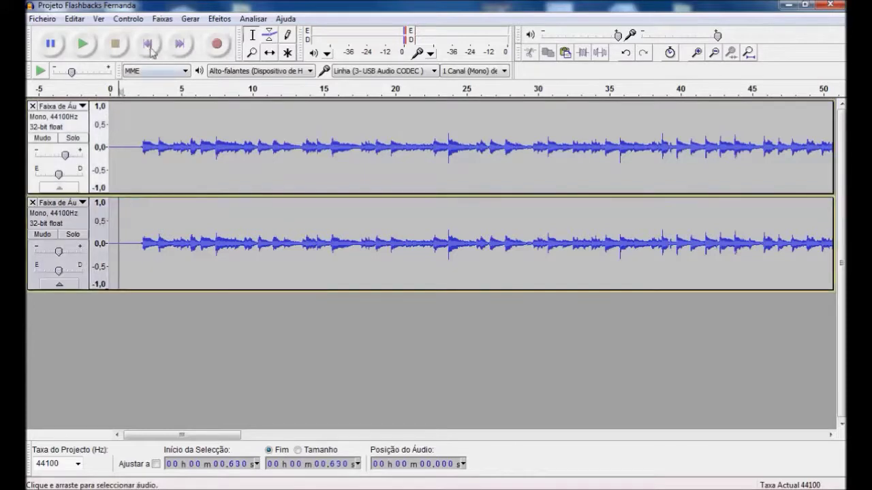
{"action": "left_click", "coordinate": [147, 43]}
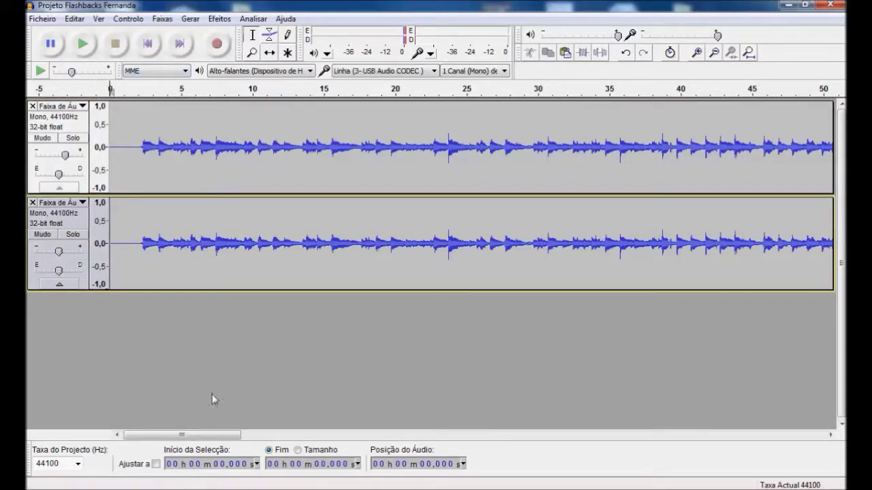
{"action": "left_click_drag", "start_coordinate": [225, 437], "coordinate": [726, 443]}
{"action": "left_click_drag", "start_coordinate": [697, 254], "coordinate": [807, 266]}
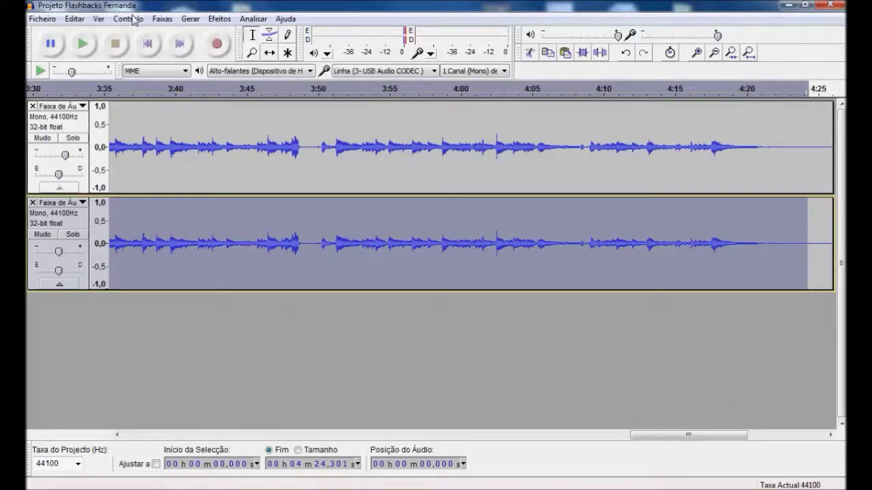
{"action": "left_click", "coordinate": [218, 19]}
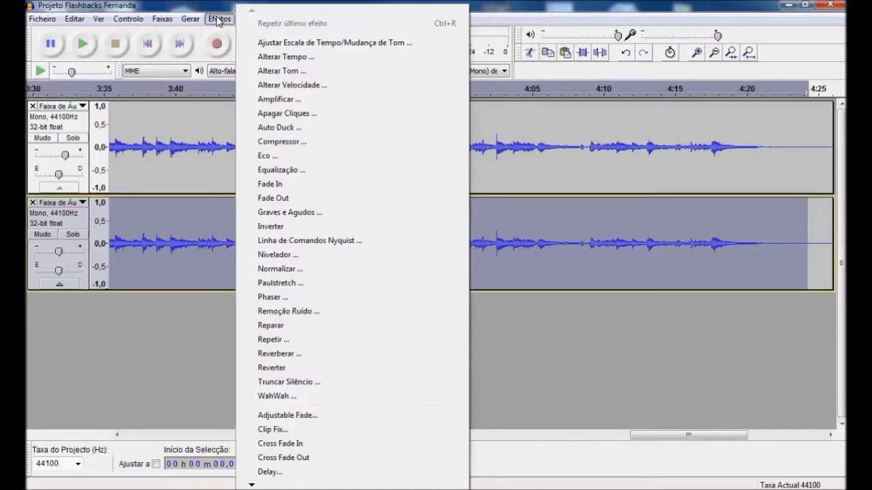
{"action": "left_click", "coordinate": [281, 71]}
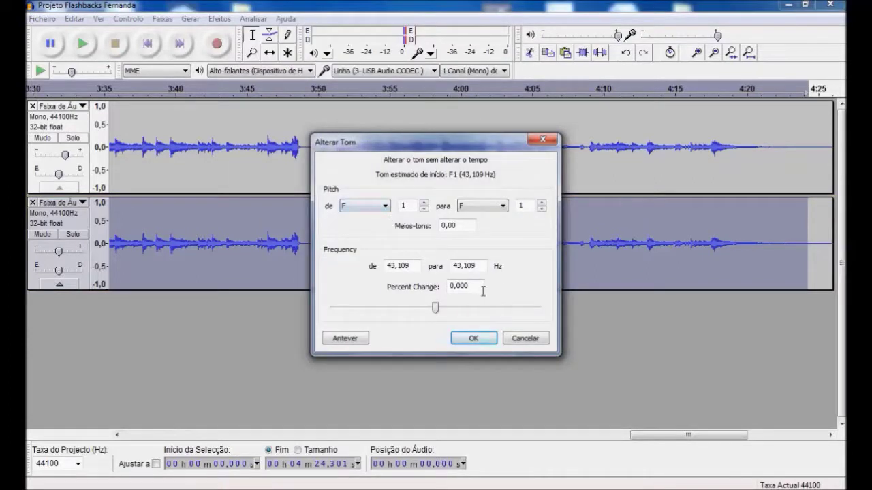
{"action": "left_click", "coordinate": [479, 288]}
{"action": "type", "text": "4"}
{"action": "left_click", "coordinate": [473, 339]}
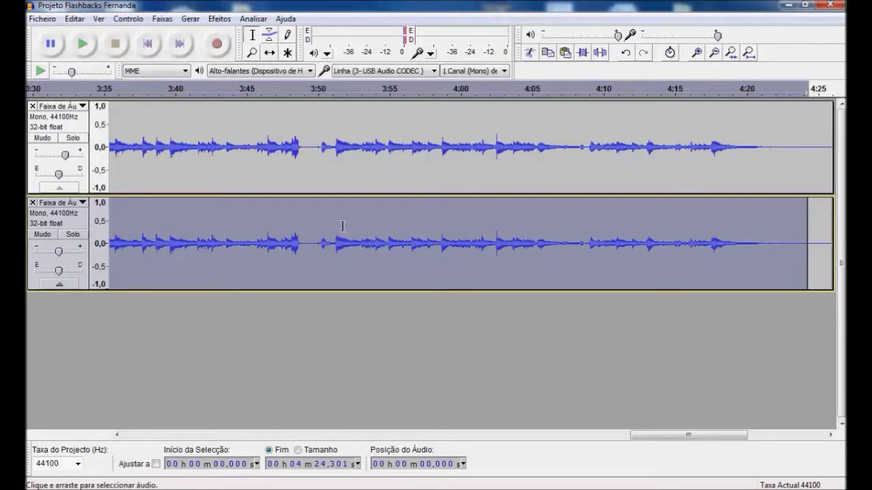
Step: Solo the first track and play it from about 1.4 s, then stop the playback
{"action": "left_click", "coordinate": [342, 226]}
{"action": "left_click_drag", "start_coordinate": [651, 437], "coordinate": [134, 444]}
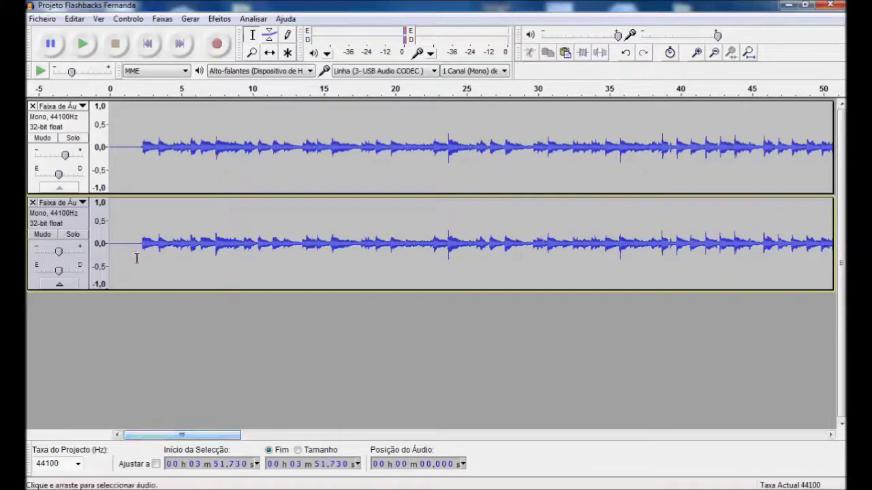
{"action": "left_click", "coordinate": [73, 138]}
{"action": "left_click", "coordinate": [129, 134]}
{"action": "key", "text": "space"}
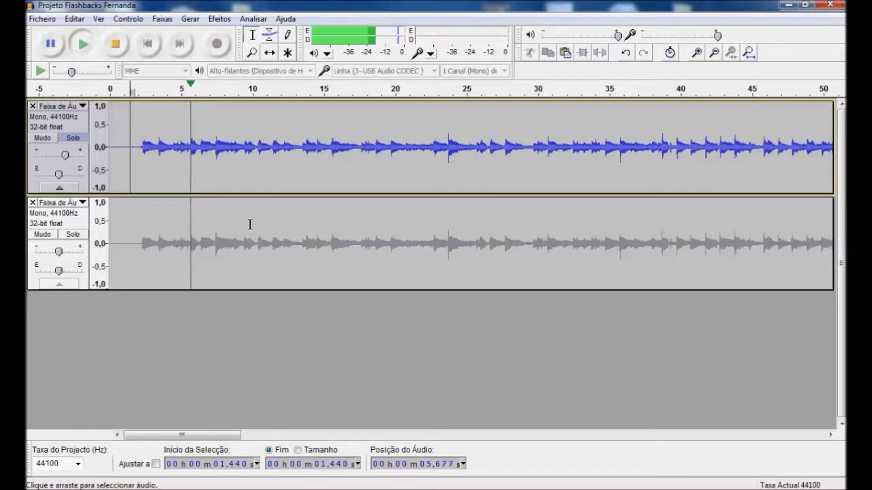
{"action": "key", "text": "space"}
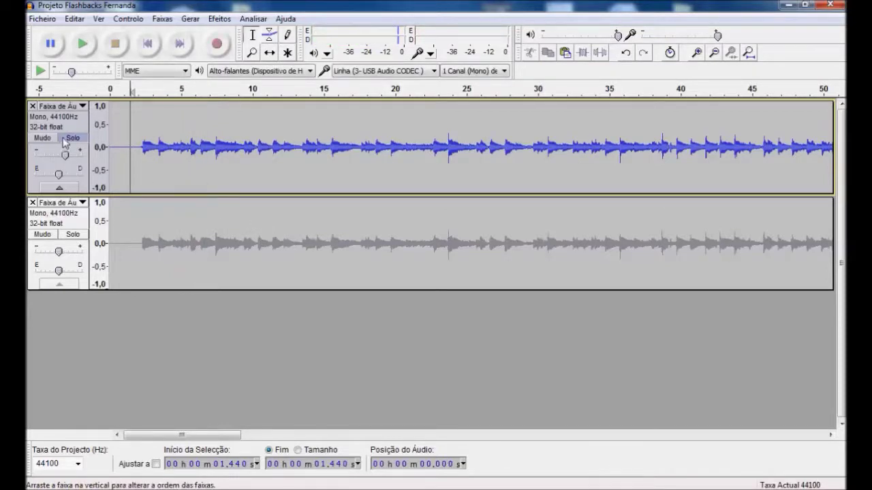
Step: Switch the solo to the second track, play it from about 1 s, and release the solo
{"action": "left_click", "coordinate": [65, 138]}
{"action": "left_click", "coordinate": [73, 234]}
{"action": "left_click", "coordinate": [125, 231]}
{"action": "key", "text": "space"}
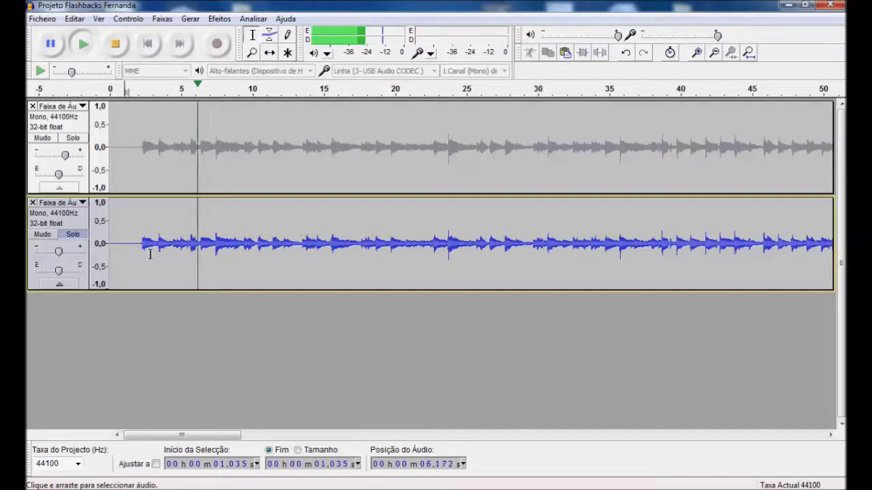
{"action": "key", "text": "space"}
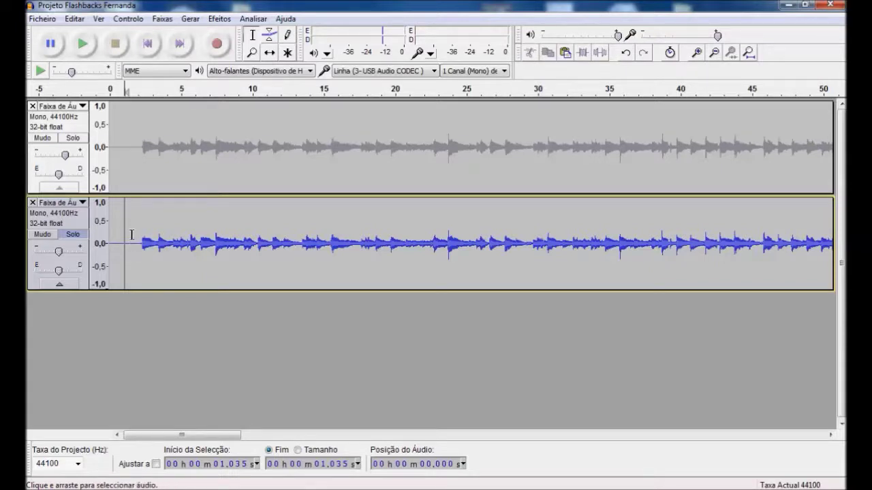
{"action": "left_click", "coordinate": [81, 236]}
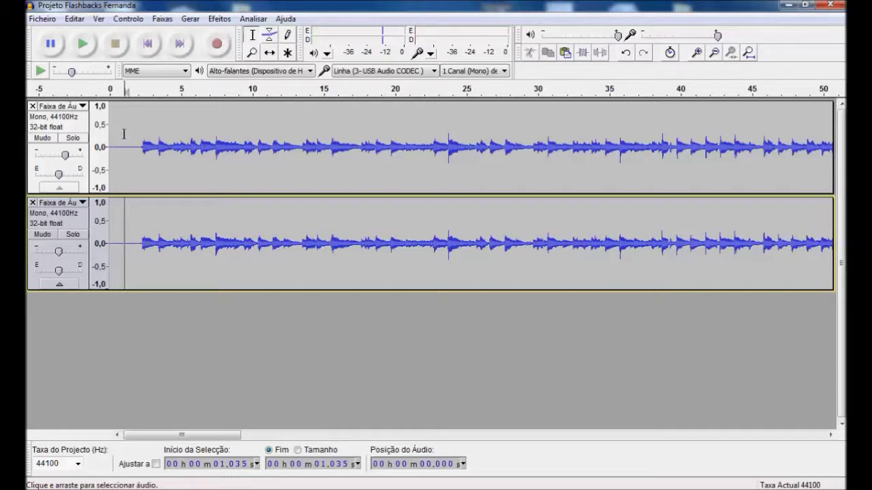
Step: Play both tracks together from the very beginning to about 38 s and stop
{"action": "left_click", "coordinate": [124, 133]}
{"action": "left_click", "coordinate": [148, 45]}
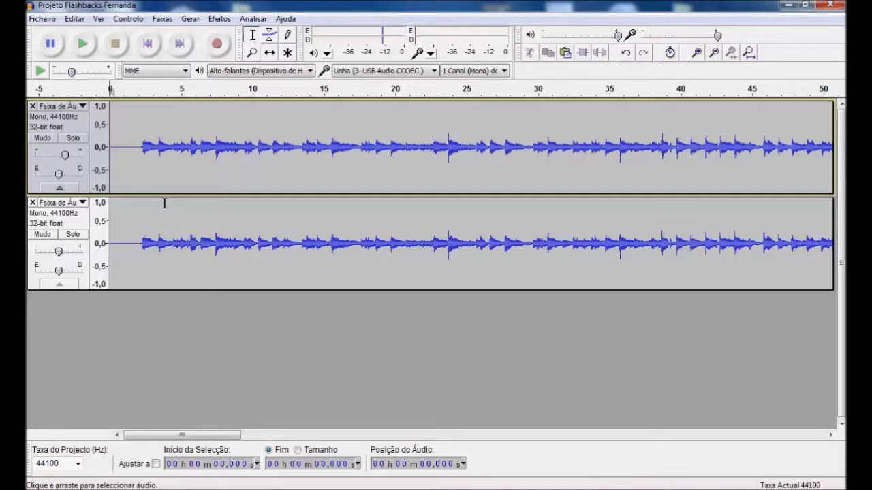
{"action": "key", "text": "space"}
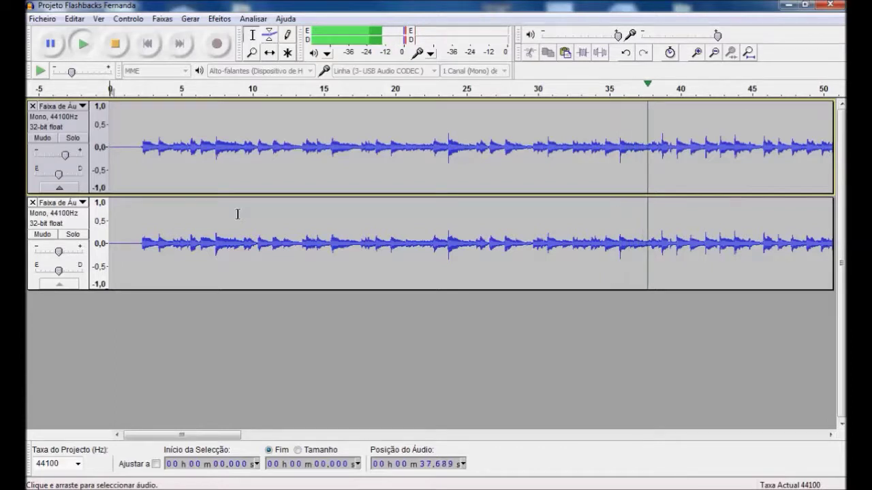
{"action": "key", "text": "space"}
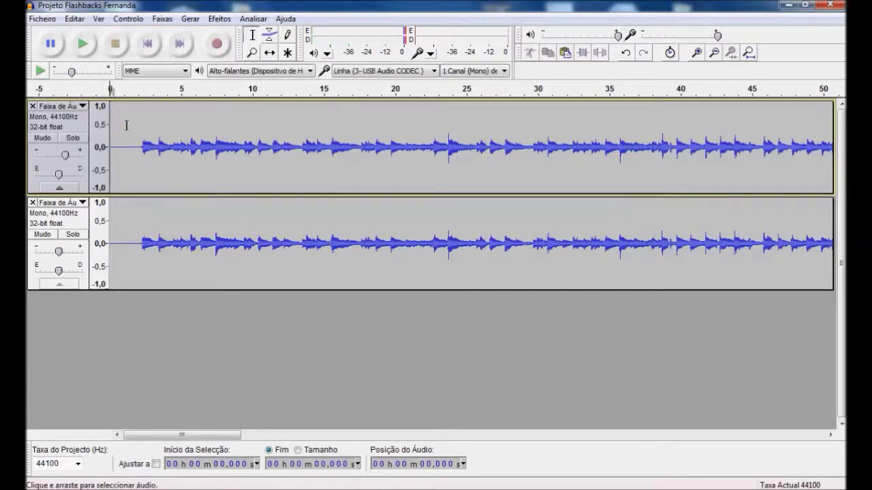
Step: Replay a short passage of both tracks from about 1.8 s and stop the playback
{"action": "left_click", "coordinate": [128, 126]}
{"action": "left_click", "coordinate": [147, 43]}
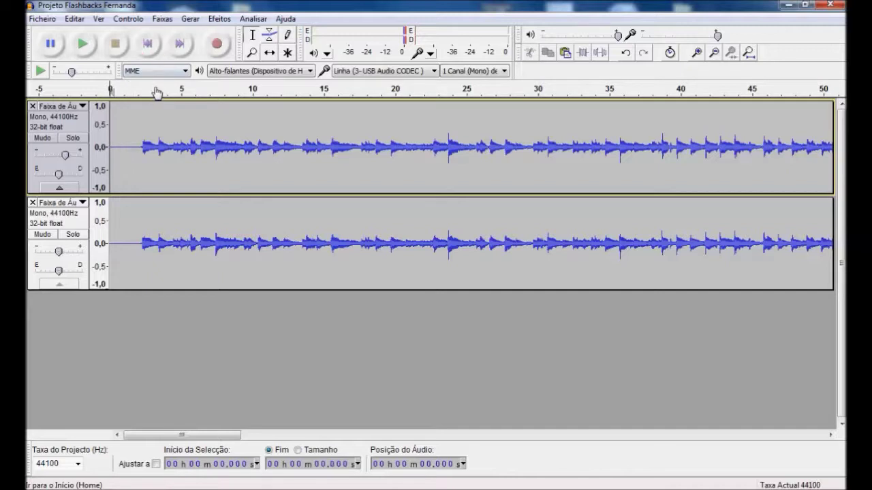
{"action": "double_click", "coordinate": [149, 215]}
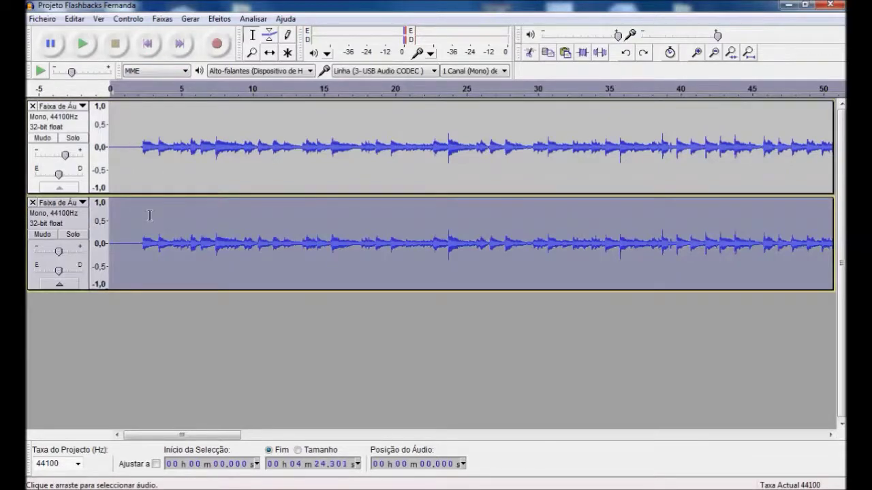
{"action": "left_click", "coordinate": [135, 156]}
{"action": "key", "text": "space"}
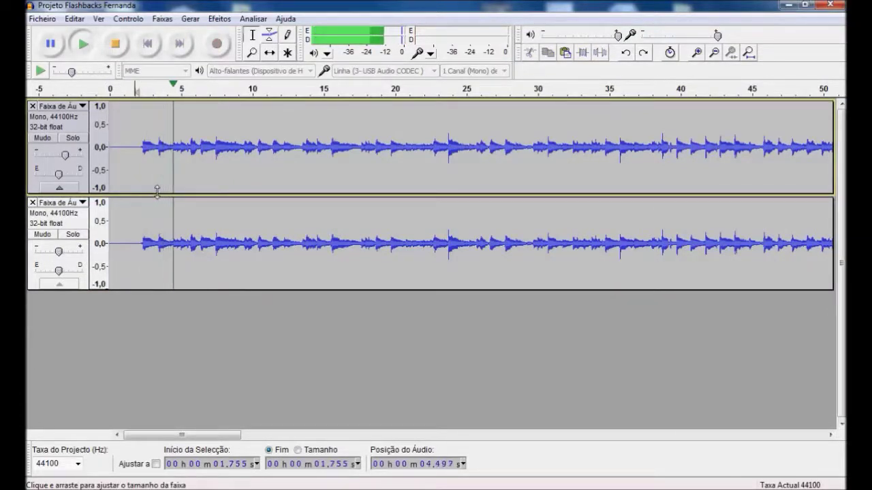
{"action": "key", "text": "space"}
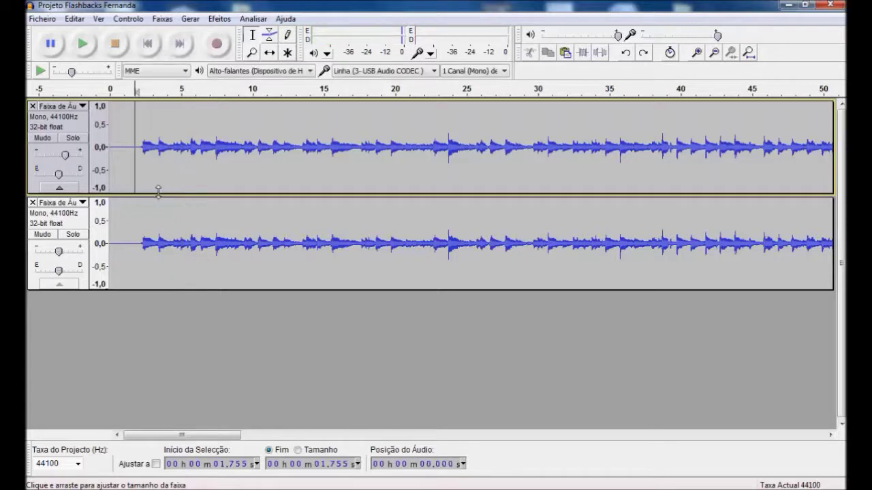
Step: Select the second track from its start to about 4 min 23.5 s and change its pitch by 0.8 percent
{"action": "left_click", "coordinate": [130, 212]}
{"action": "left_click", "coordinate": [149, 47]}
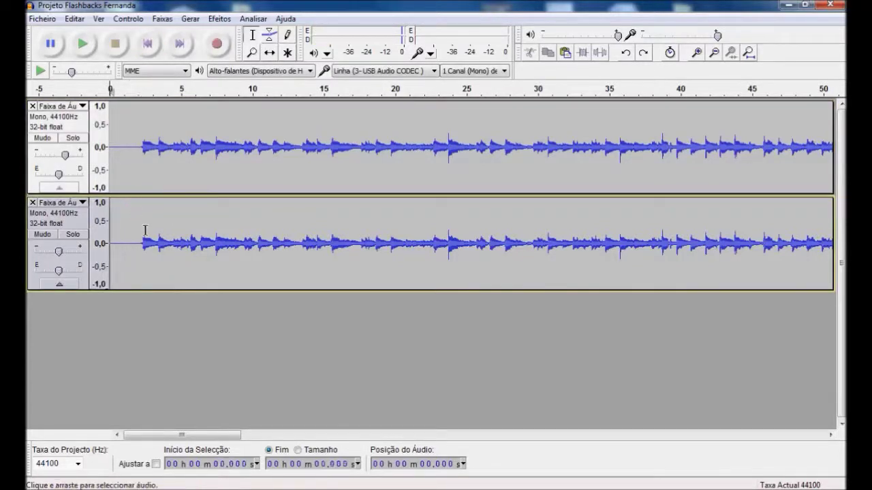
{"action": "left_click_drag", "start_coordinate": [221, 437], "coordinate": [734, 441]}
{"action": "left_click", "coordinate": [722, 257], "text": "shift"}
{"action": "left_click_drag", "start_coordinate": [722, 256], "coordinate": [751, 265]}
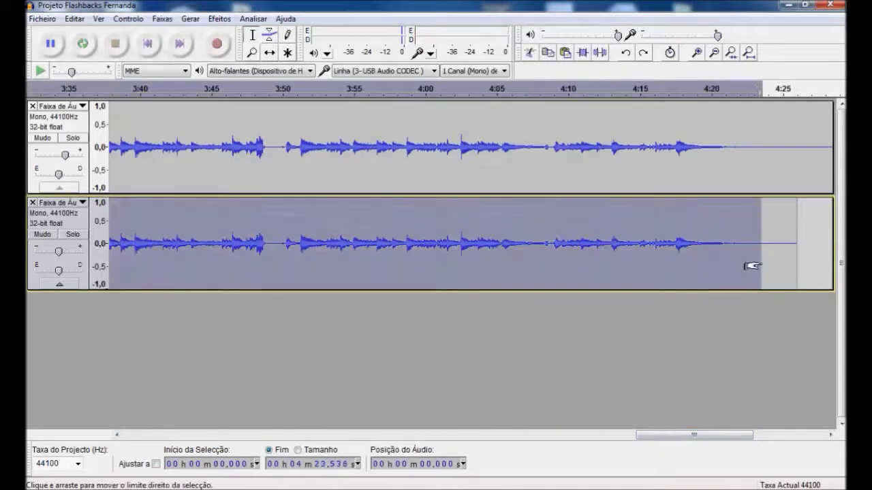
{"action": "left_click", "coordinate": [215, 20]}
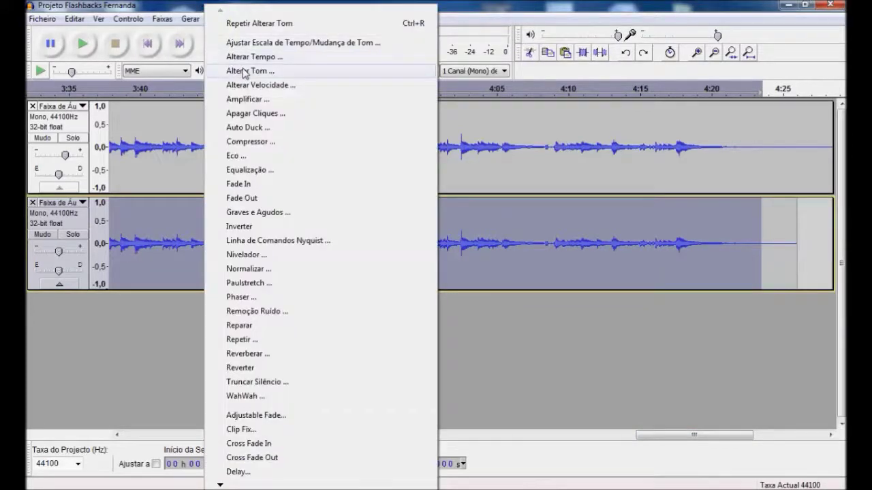
{"action": "left_click", "coordinate": [244, 72]}
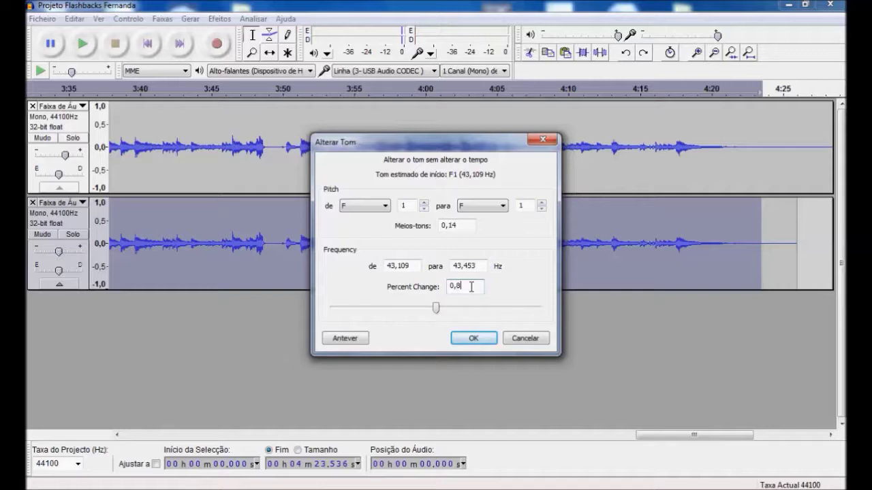
{"action": "left_click", "coordinate": [468, 337]}
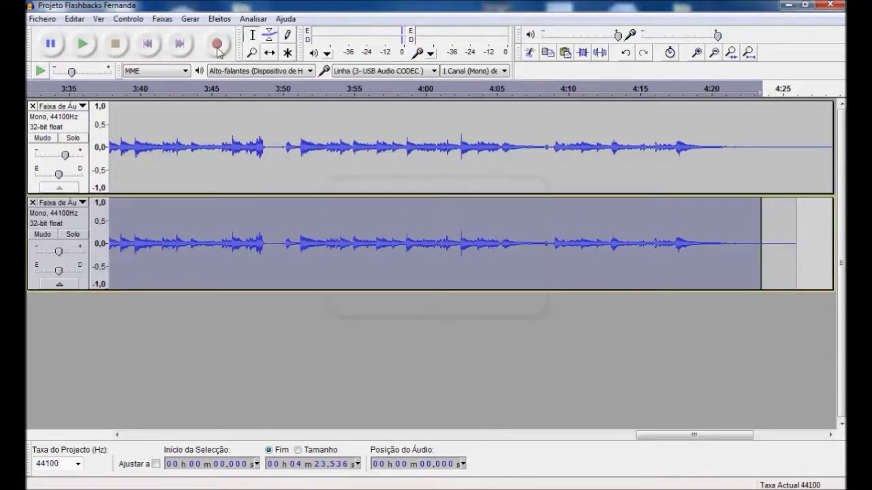
Step: Play both tracks together from about 1.6 s to about 36.5 s and stop the playback
{"action": "left_click", "coordinate": [146, 41]}
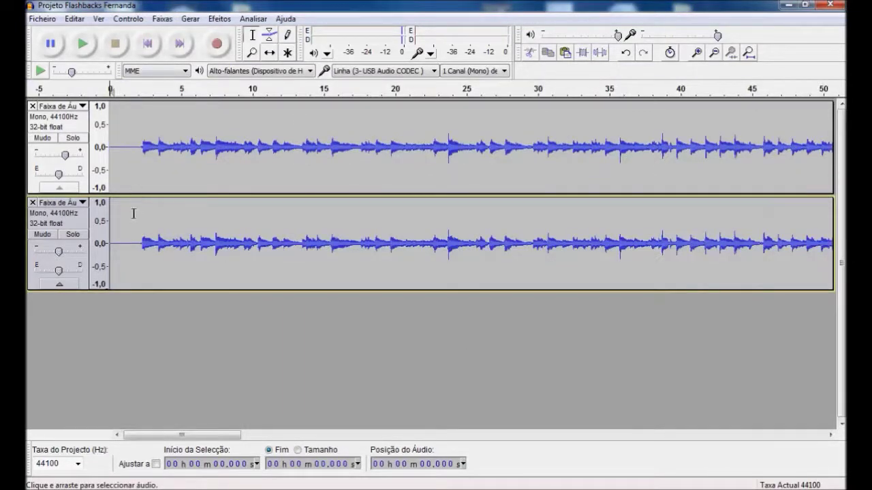
{"action": "left_click", "coordinate": [133, 214]}
{"action": "key", "text": "space"}
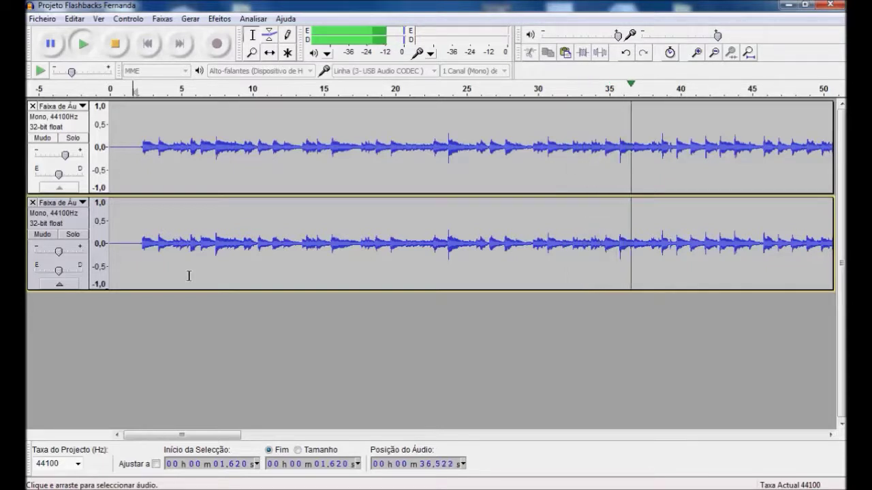
{"action": "key", "text": "space"}
Step: Undo the 0.8 percent pitch change on the second track and return the cursor to 0 s
{"action": "left_click", "coordinate": [148, 44]}
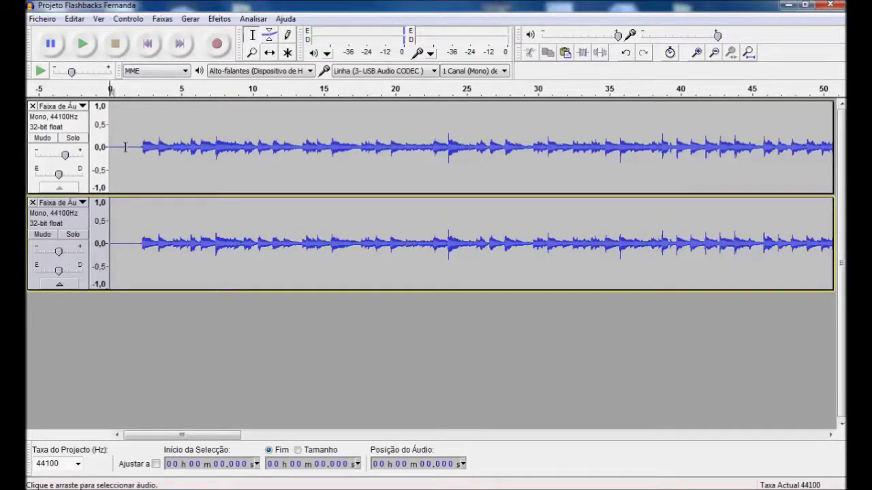
{"action": "key", "text": "Return"}
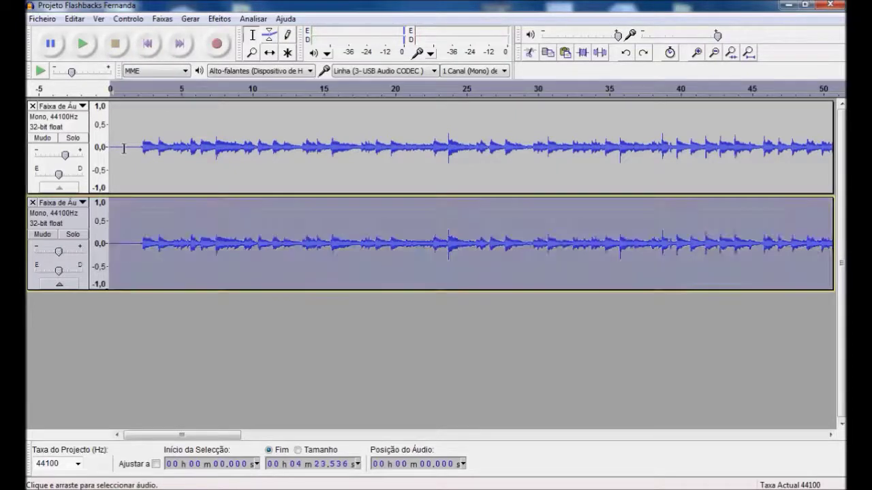
{"action": "left_click", "coordinate": [122, 218]}
{"action": "left_click", "coordinate": [148, 43]}
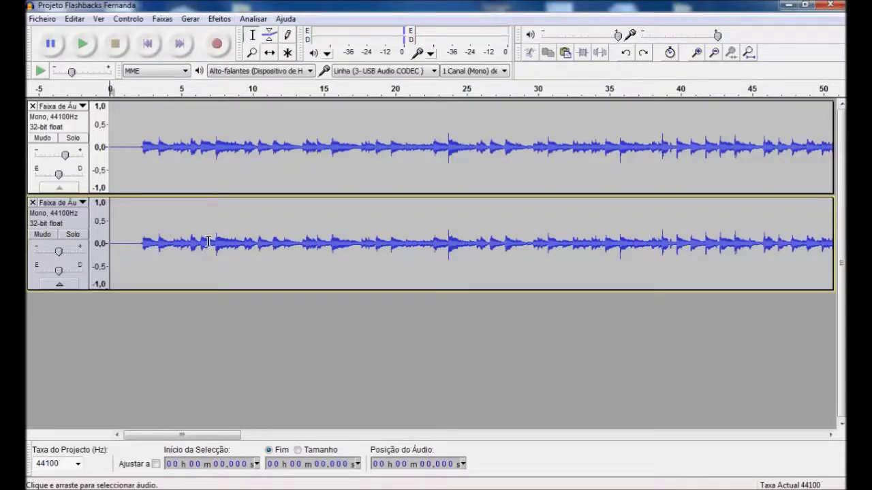
Step: Select the second track from its start to about 4 min 23.6 s, then preview and apply a pitch change of 1 semitone
{"action": "left_click_drag", "start_coordinate": [227, 435], "coordinate": [736, 397]}
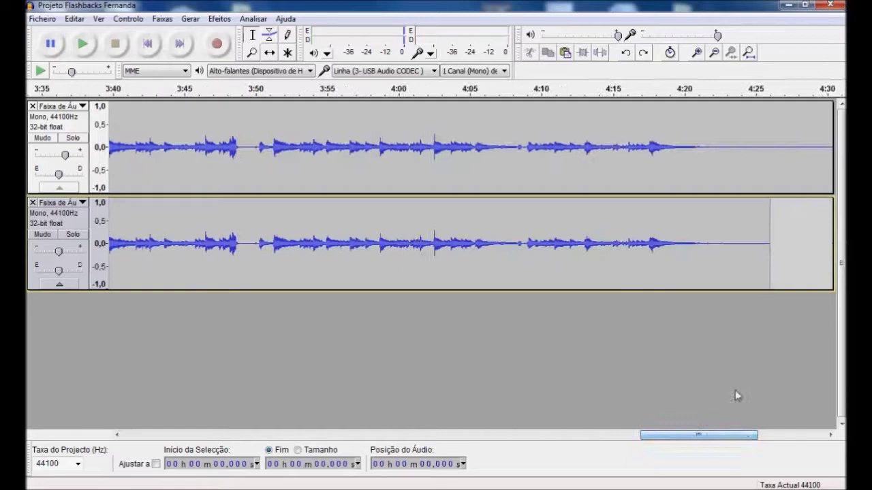
{"action": "left_click_drag", "start_coordinate": [708, 270], "coordinate": [735, 264]}
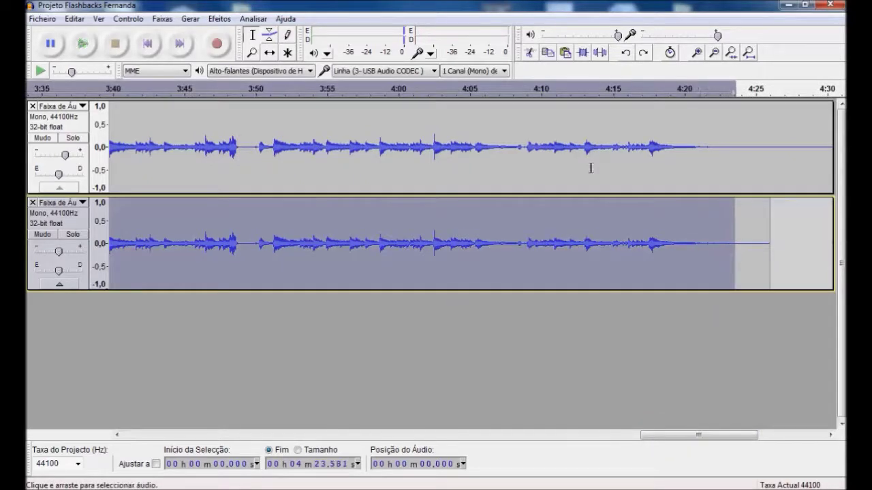
{"action": "left_click", "coordinate": [220, 19]}
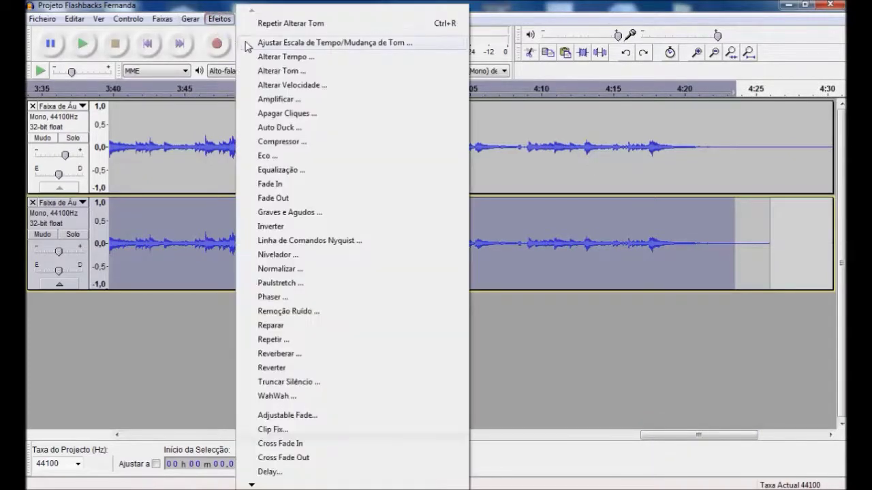
{"action": "left_click", "coordinate": [271, 72]}
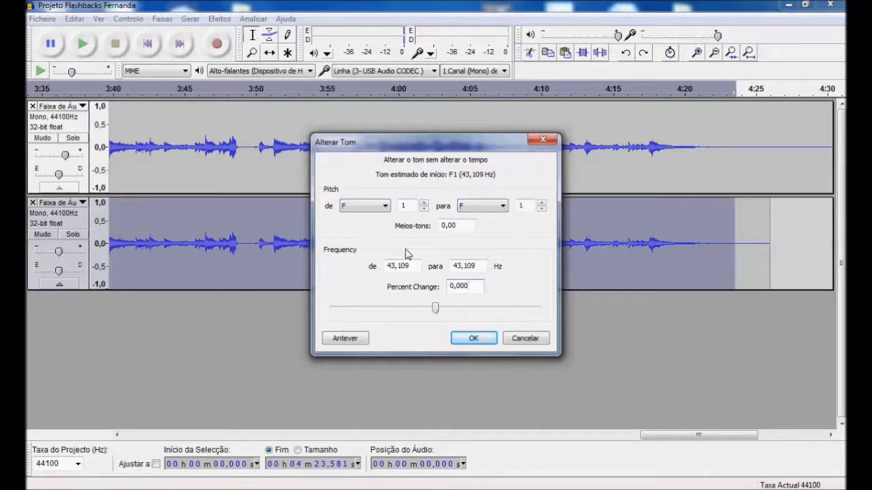
{"action": "left_click", "coordinate": [457, 227]}
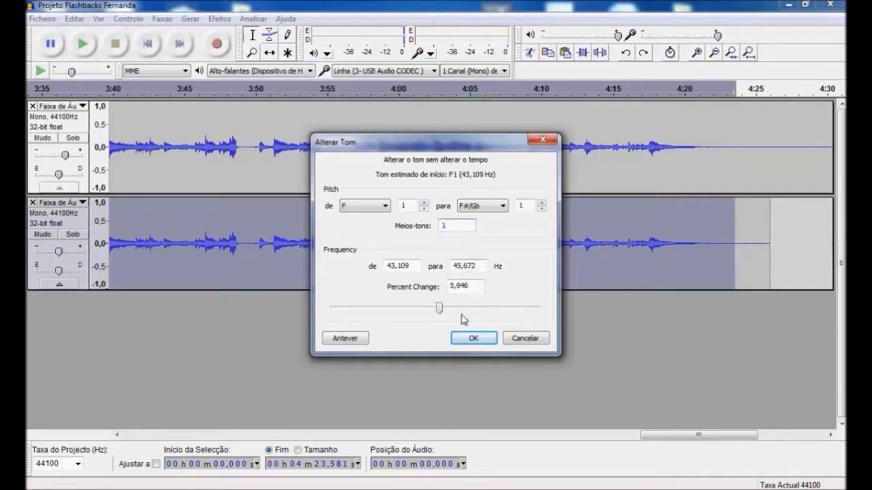
{"action": "left_click", "coordinate": [345, 338]}
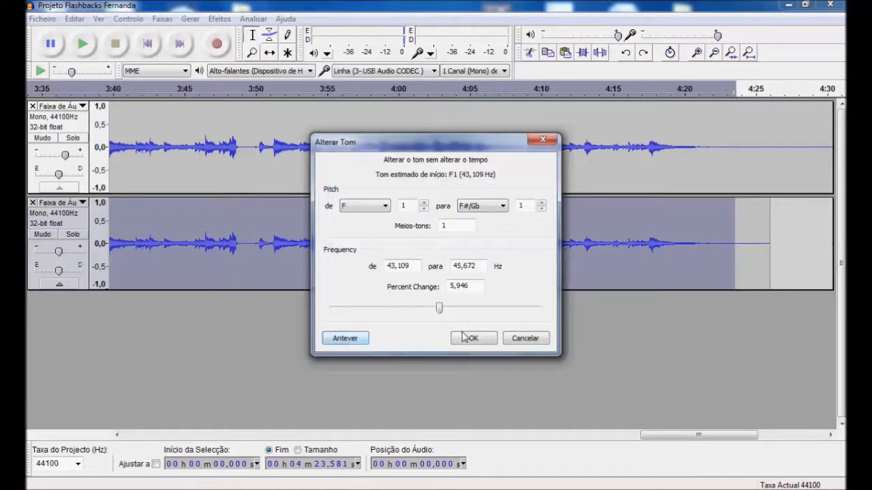
{"action": "left_click", "coordinate": [462, 336]}
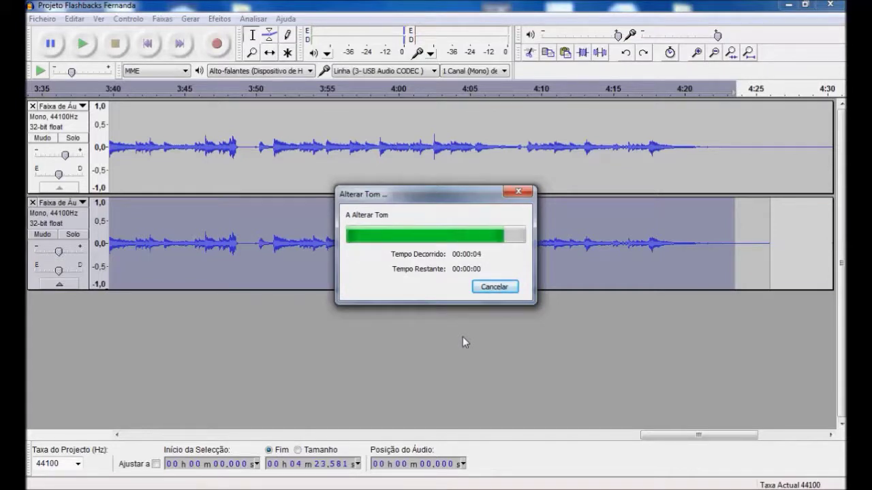
Step: Solo the first track, play it briefly from about 2 s, stop, and release the solo
{"action": "left_click", "coordinate": [279, 204]}
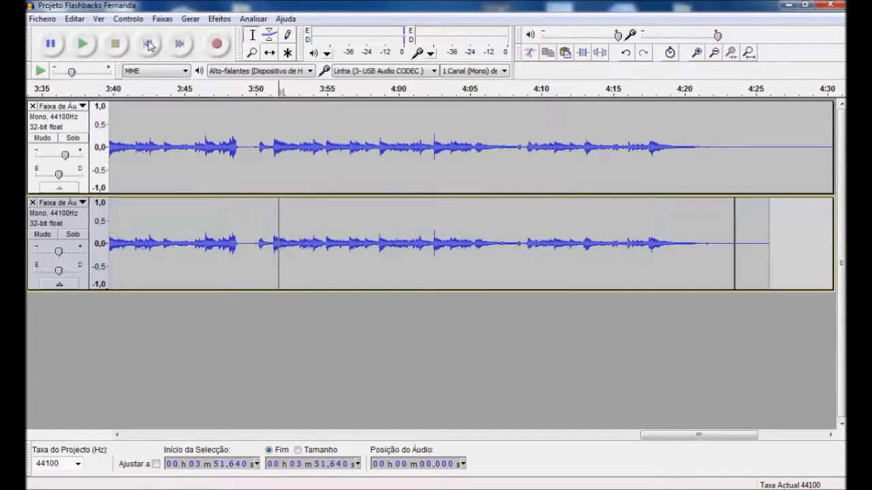
{"action": "left_click", "coordinate": [147, 43]}
{"action": "left_click", "coordinate": [137, 139]}
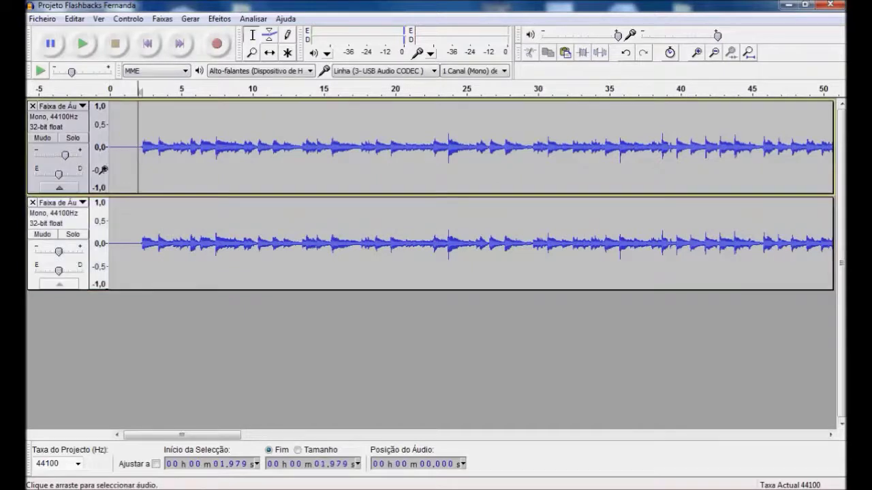
{"action": "left_click", "coordinate": [73, 138]}
{"action": "key", "text": "space"}
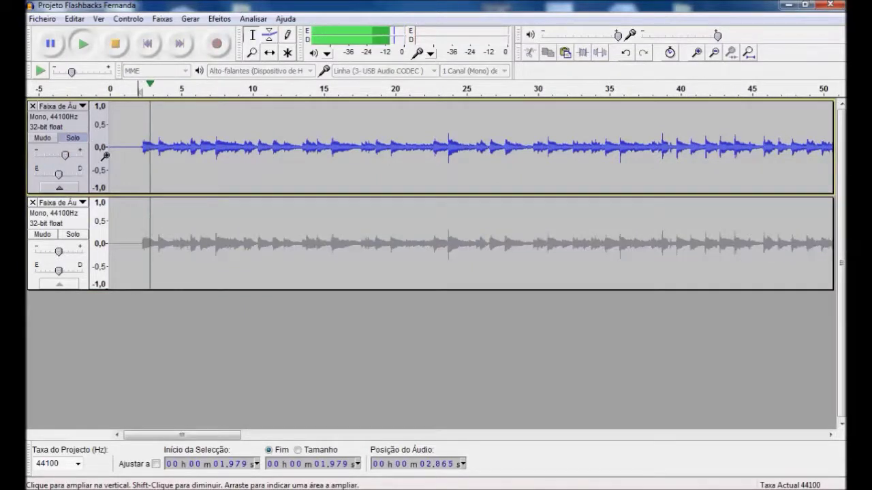
{"action": "key", "text": "space"}
{"action": "left_click", "coordinate": [73, 139]}
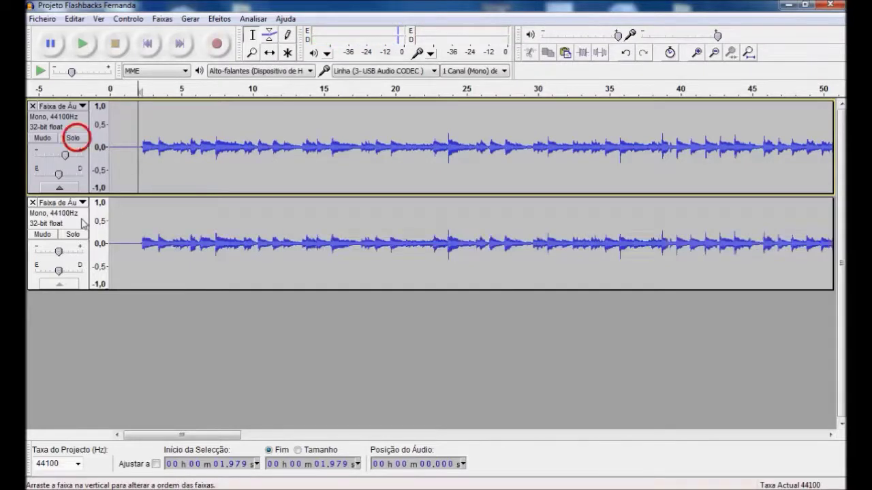
Step: Solo the second track, play it briefly from about 1.5 s, stop, and release the solo
{"action": "left_click", "coordinate": [74, 234]}
{"action": "left_click", "coordinate": [130, 231]}
{"action": "key", "text": "space"}
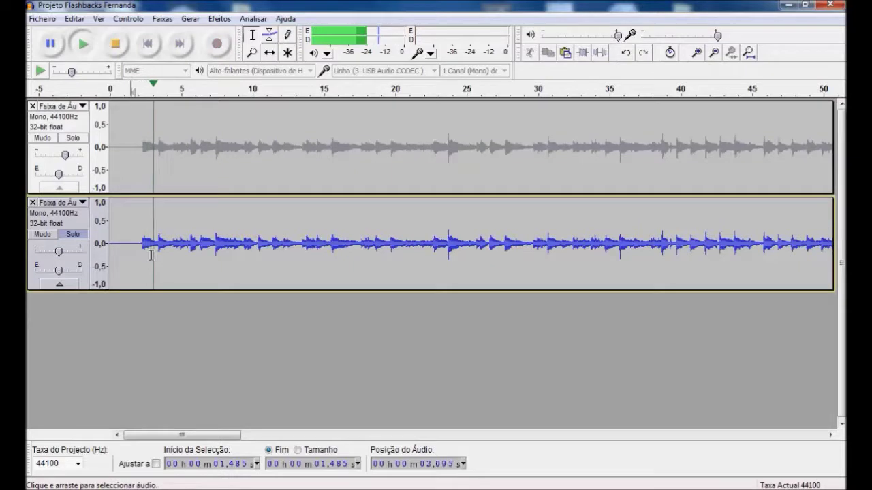
{"action": "key", "text": "space"}
{"action": "left_click", "coordinate": [73, 235]}
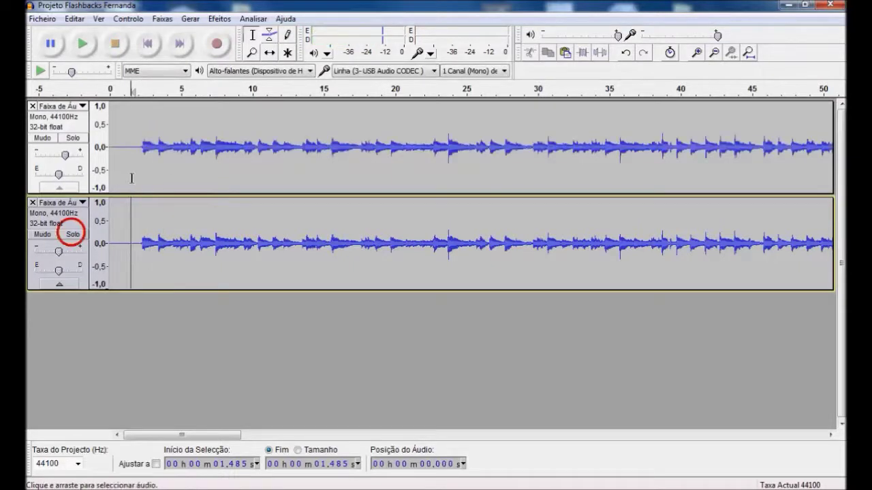
Step: Play both tracks together from about 0.9 s for several seconds and stop the playback
{"action": "left_click", "coordinate": [123, 141]}
{"action": "key", "text": "space"}
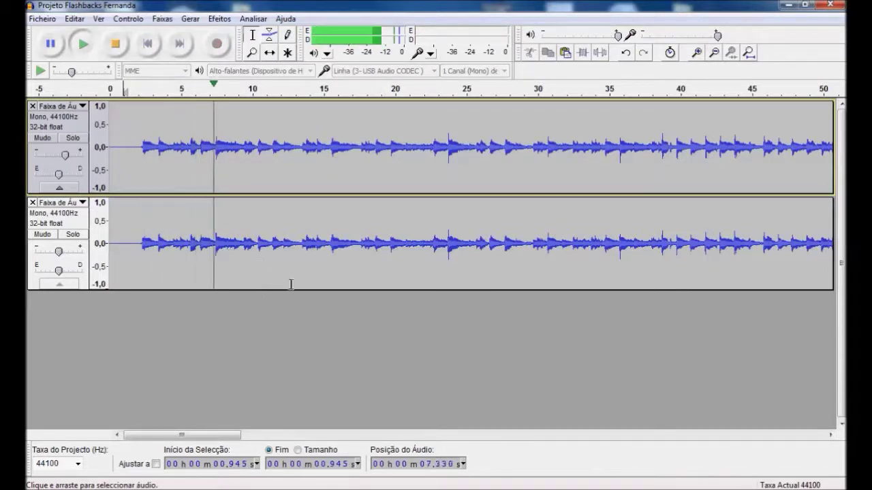
{"action": "key", "text": "space"}
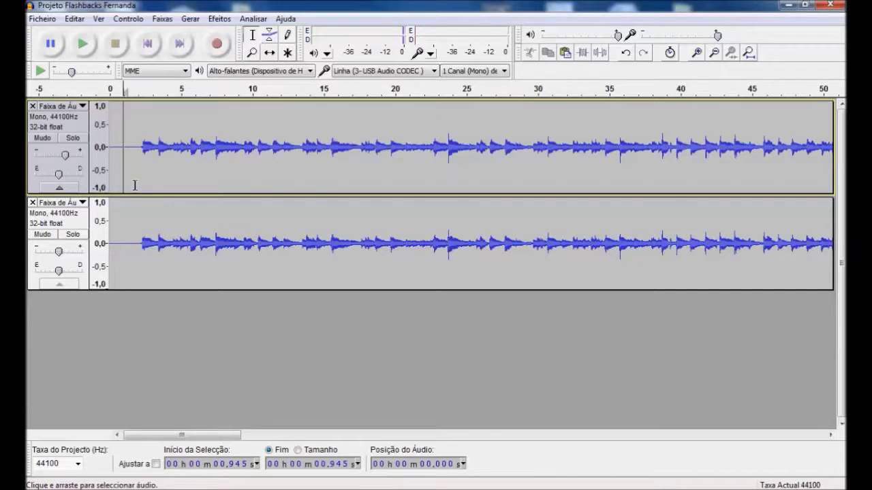
Step: Undo the 1 semitone pitch change on the second track and return the cursor to 0 s
{"action": "key", "text": "Down"}
{"action": "key", "text": "Return"}
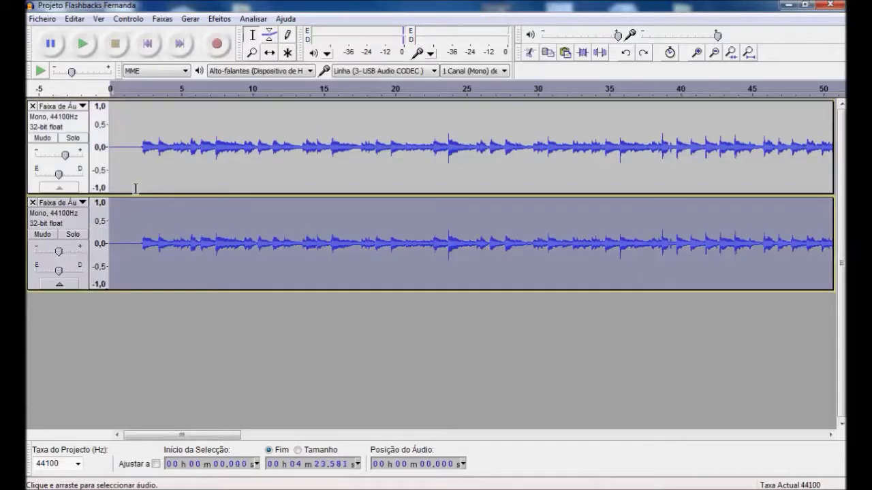
{"action": "left_click", "coordinate": [129, 228]}
{"action": "left_click", "coordinate": [147, 43]}
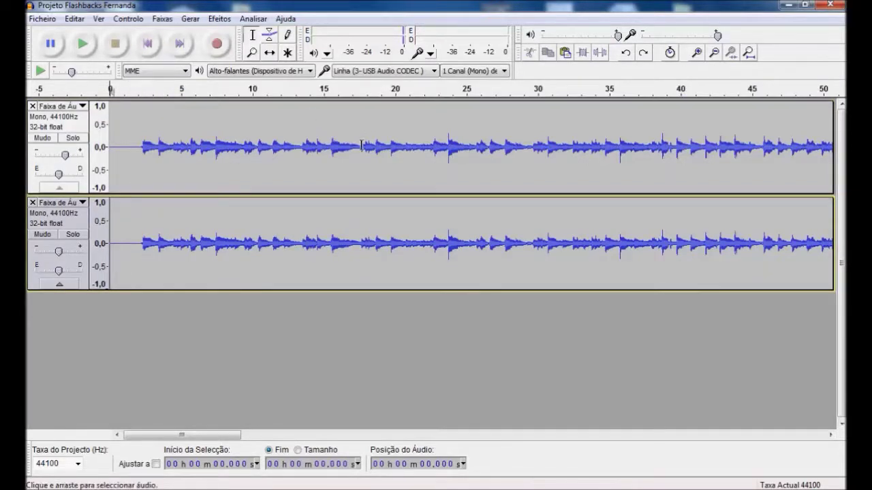
Step: Select the second track from its start to about 4 min 23.9 s and change its pitch by 0.4 percent
{"action": "left_click_drag", "start_coordinate": [231, 434], "coordinate": [746, 426]}
{"action": "left_click", "coordinate": [717, 254], "text": "shift"}
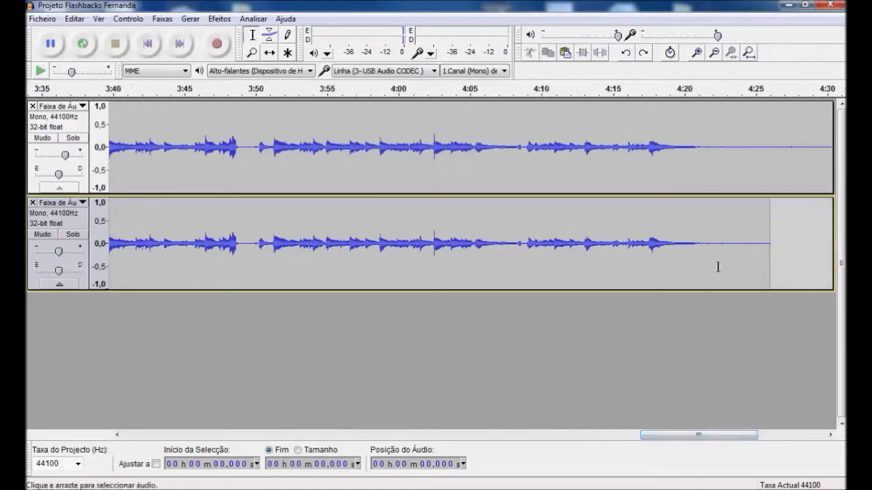
{"action": "left_click", "coordinate": [221, 19]}
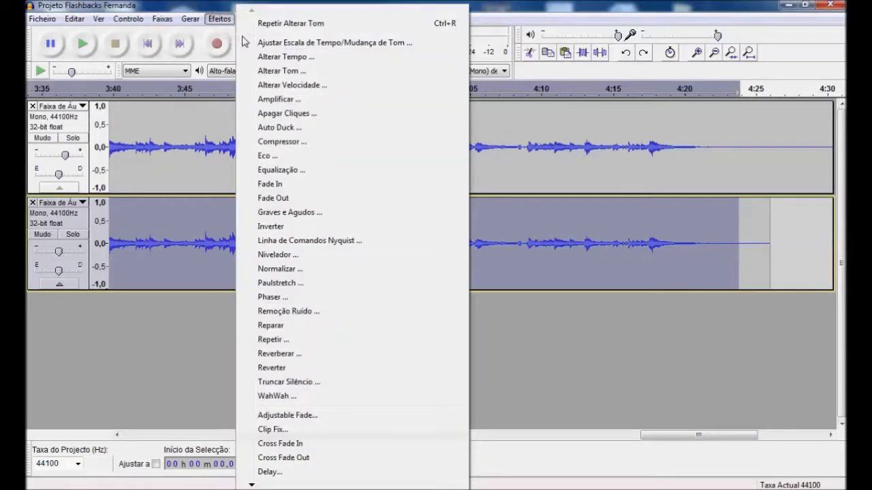
{"action": "left_click", "coordinate": [285, 71]}
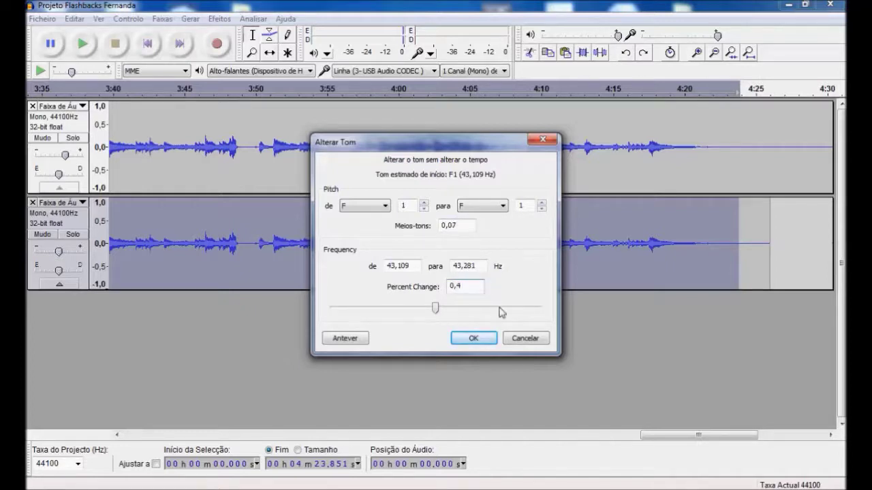
{"action": "left_click", "coordinate": [471, 340]}
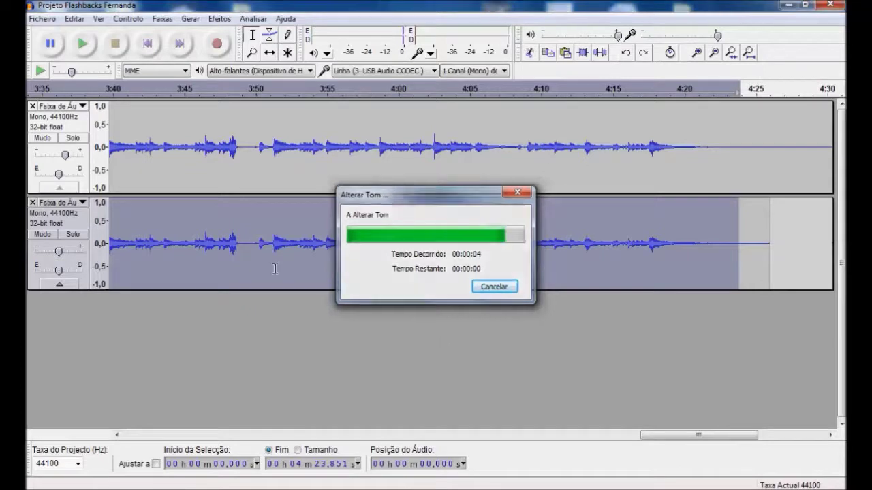
Step: Play both tracks together from about 1.6 s to past 13 s and stop the playback
{"action": "left_click", "coordinate": [132, 184]}
{"action": "key", "text": "space"}
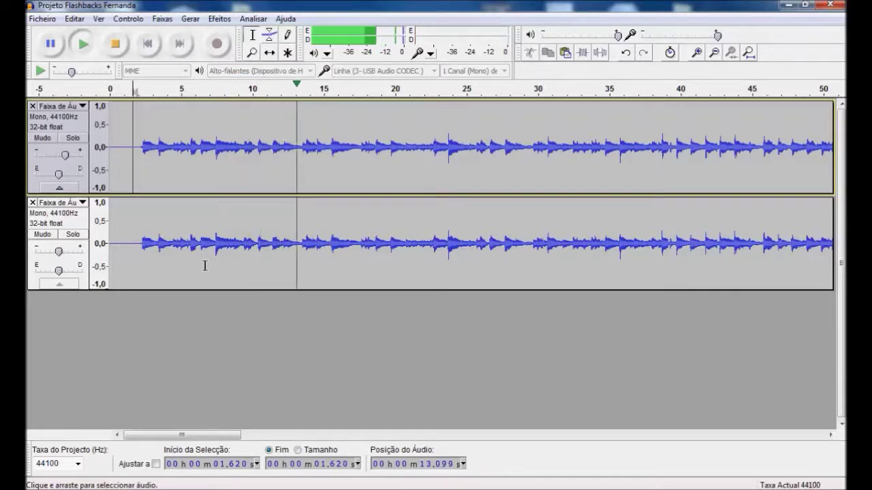
{"action": "key", "text": "space"}
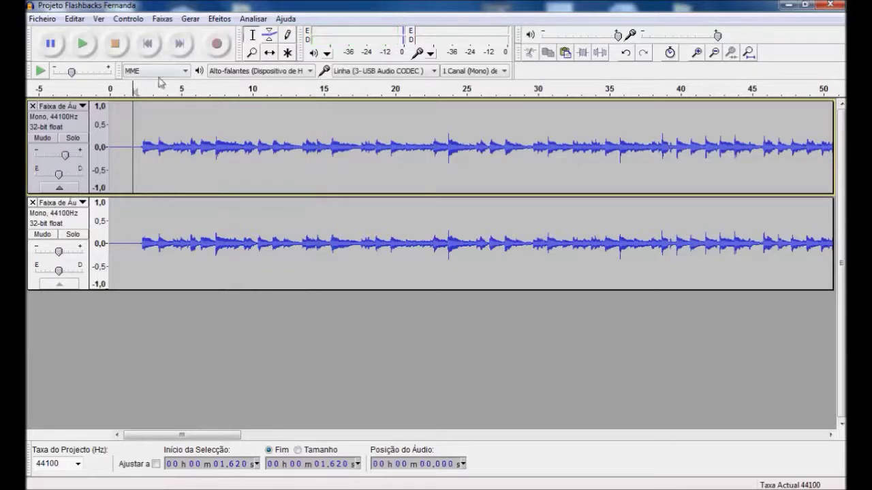
Step: Select both tracks from the start to about 4 min 22.9 s and apply the Reverb effect with its current settings
{"action": "left_click", "coordinate": [147, 43]}
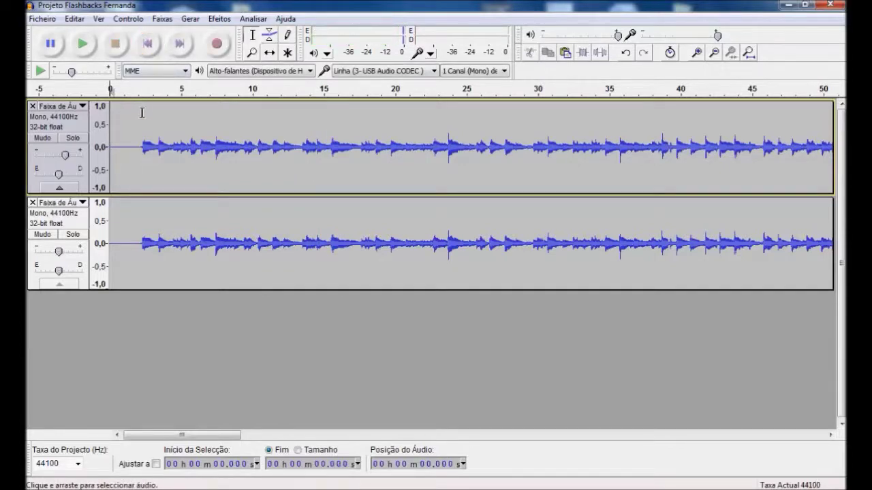
{"action": "left_click_drag", "start_coordinate": [208, 436], "coordinate": [735, 414]}
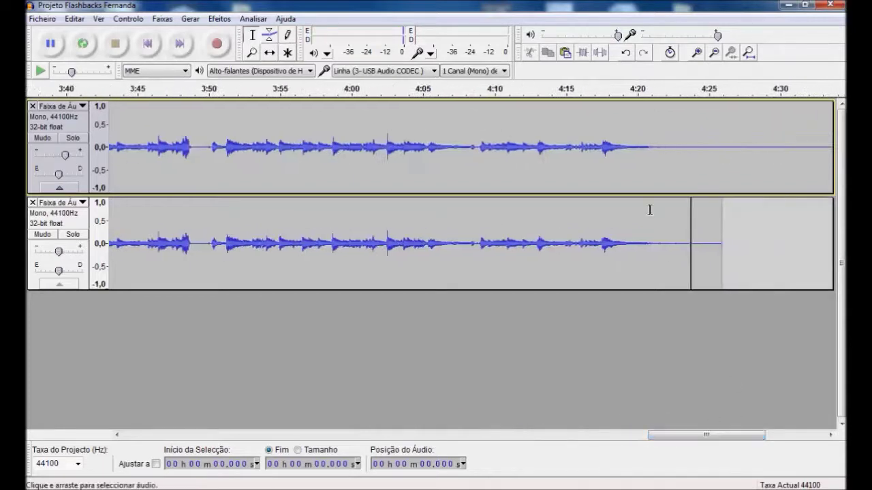
{"action": "left_click_drag", "start_coordinate": [646, 209], "coordinate": [679, 221]}
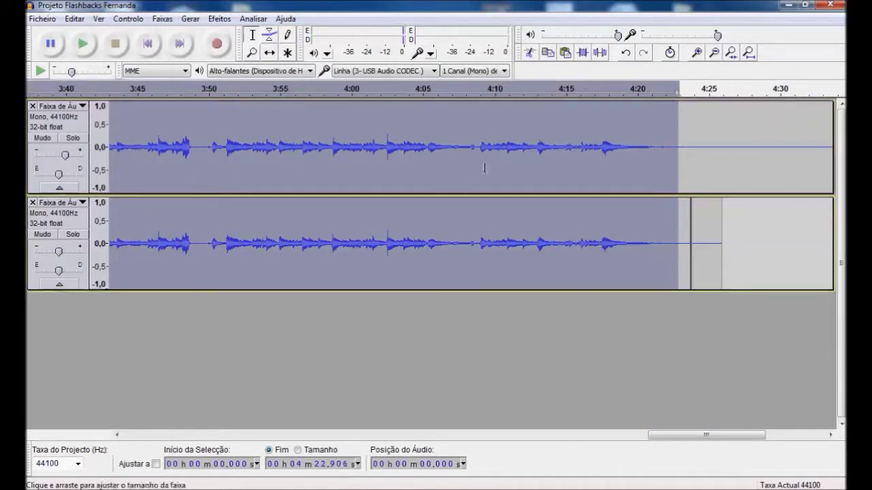
{"action": "left_click", "coordinate": [213, 19]}
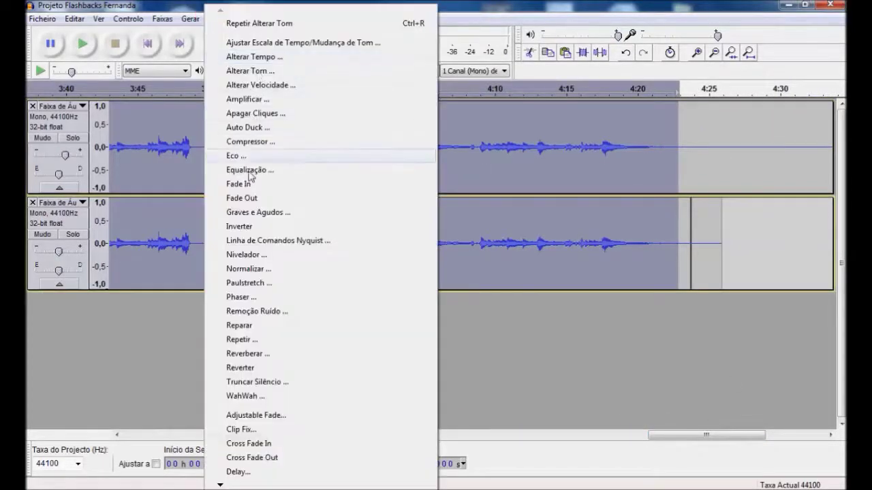
{"action": "left_click", "coordinate": [248, 354]}
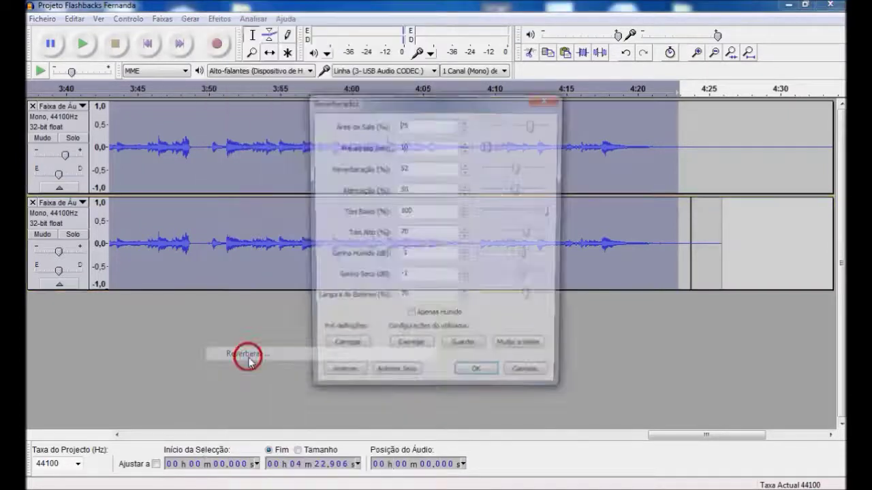
{"action": "left_click", "coordinate": [476, 379]}
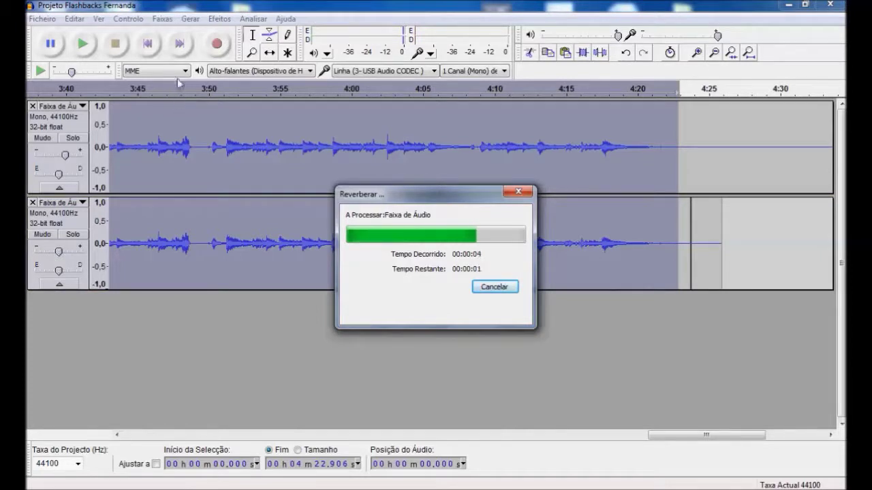
Step: Play both tracks together from about 1.7 s to past 27 s, stop the playback and return the cursor to the start
{"action": "left_click", "coordinate": [148, 44]}
{"action": "left_click", "coordinate": [134, 115]}
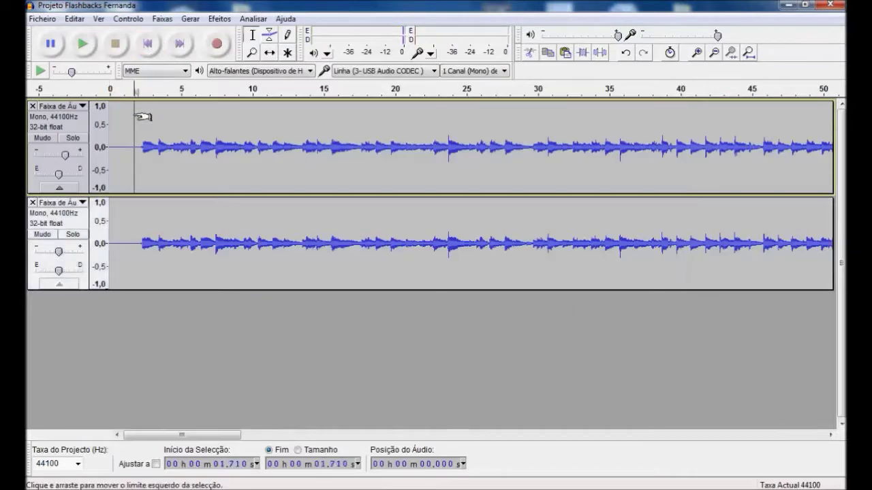
{"action": "key", "text": "space"}
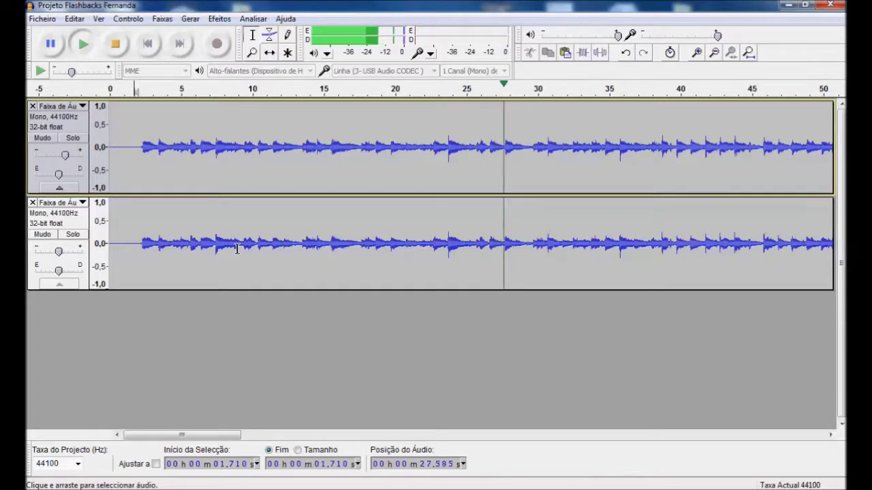
{"action": "key", "text": "space"}
{"action": "left_click", "coordinate": [148, 43]}
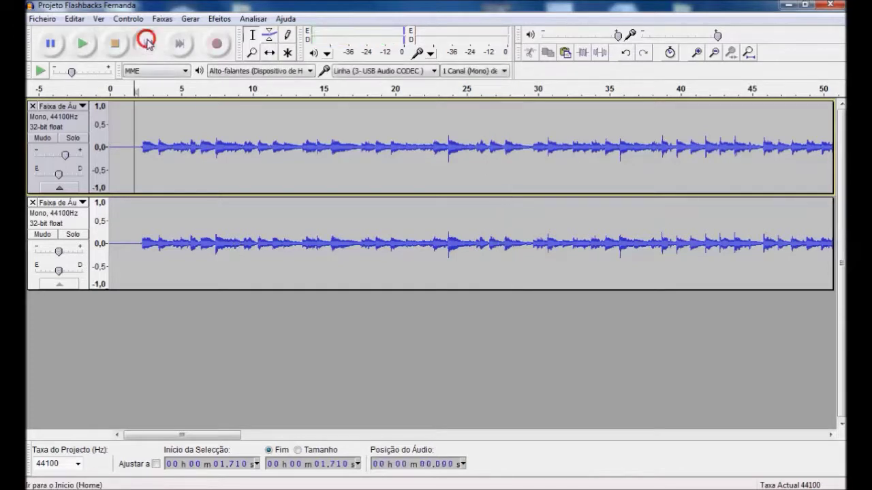